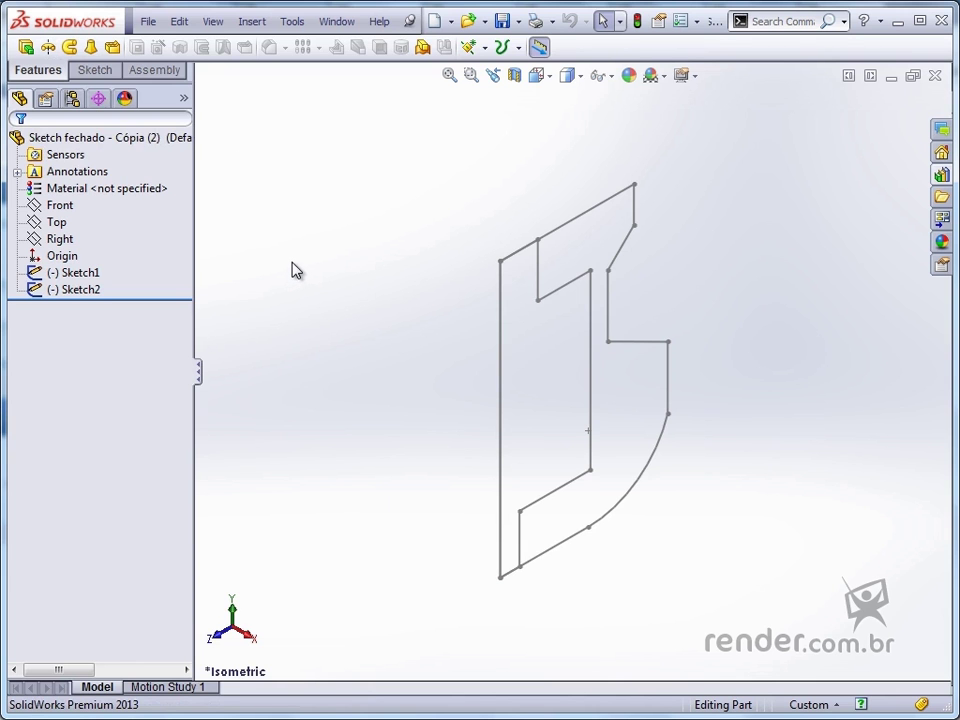
Start a Revolved Boss/Base on the closed profile Sketch1
click(91, 275)
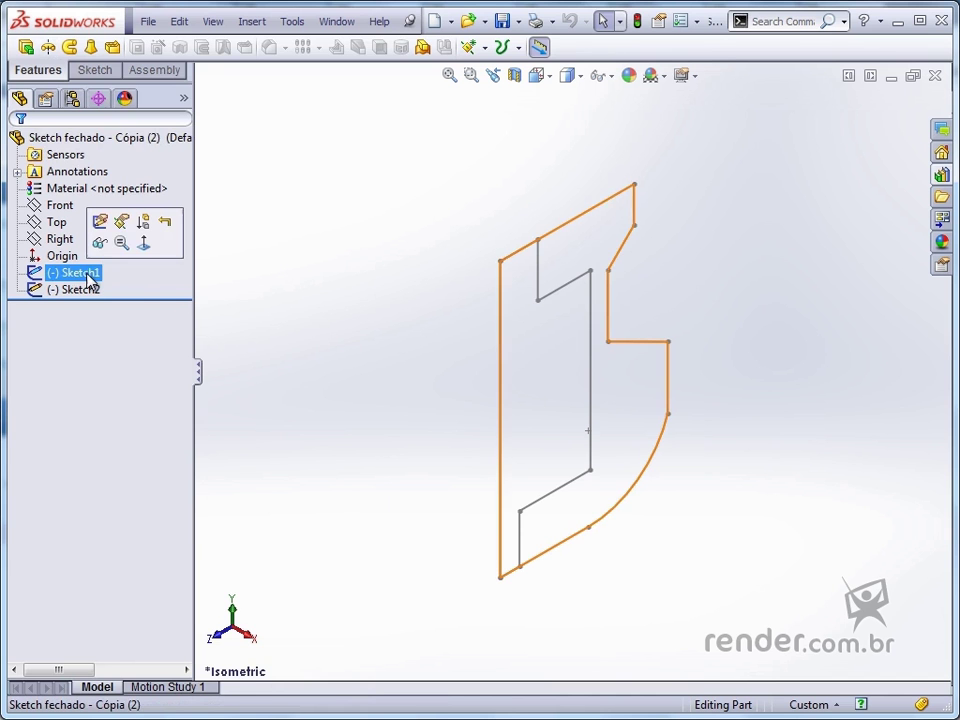
click(48, 47)
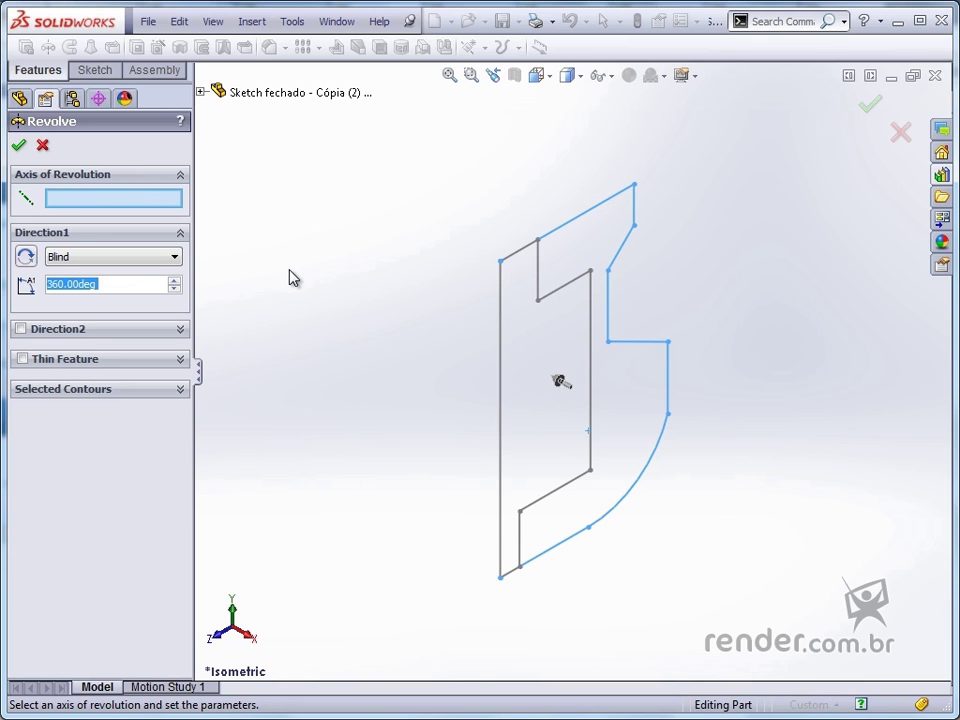
Revolve Sketch1 180° Blind about the left vertical Line10 into a half-round stepped solid
click(503, 392)
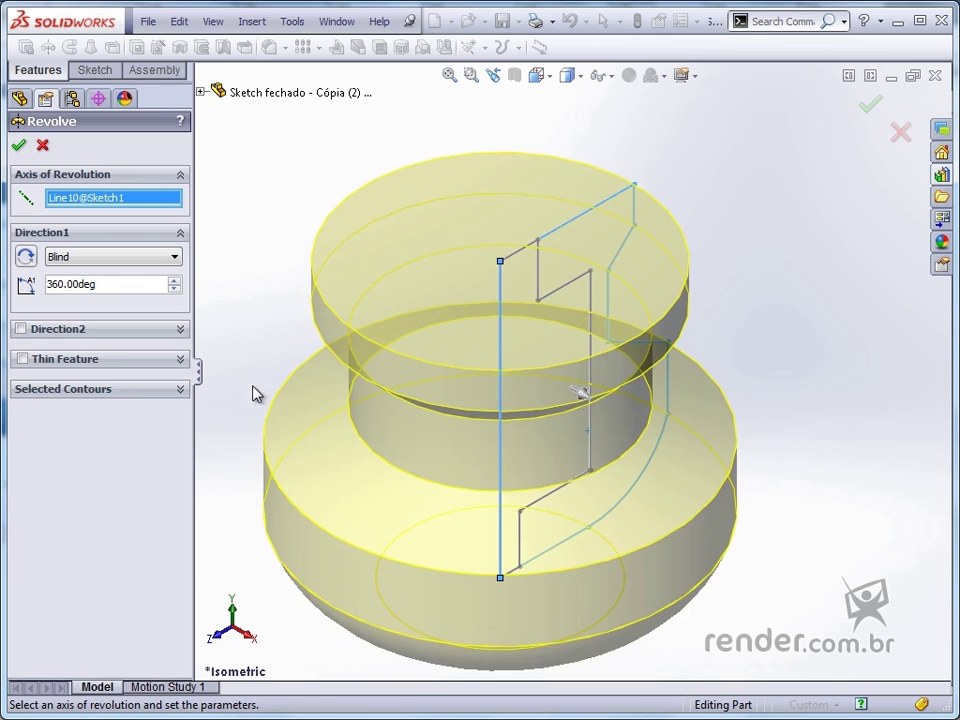
key(z)
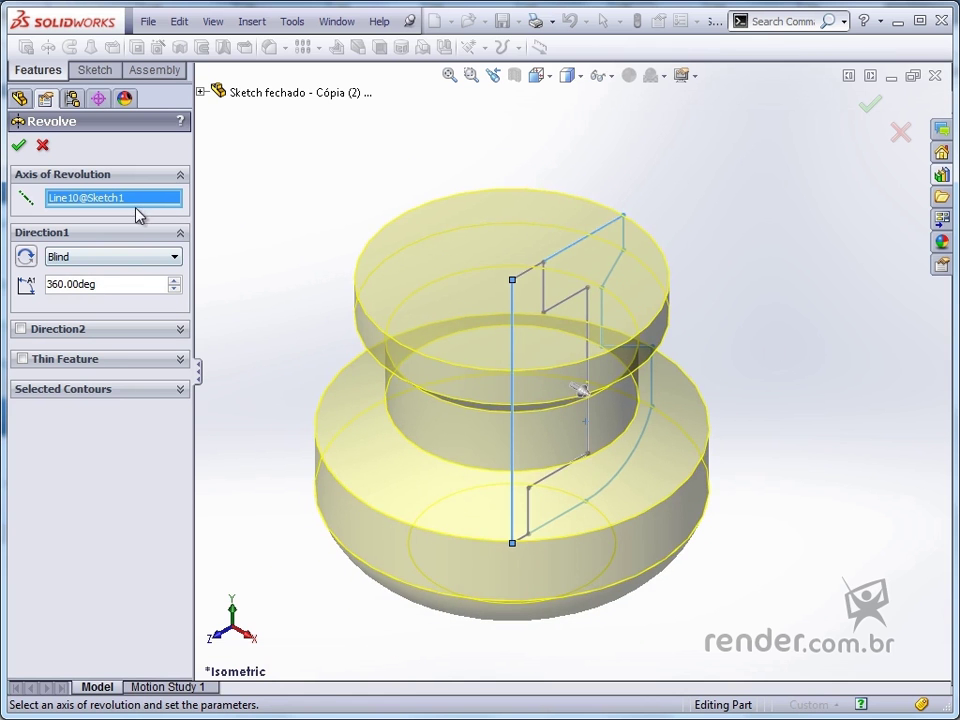
click(565, 260)
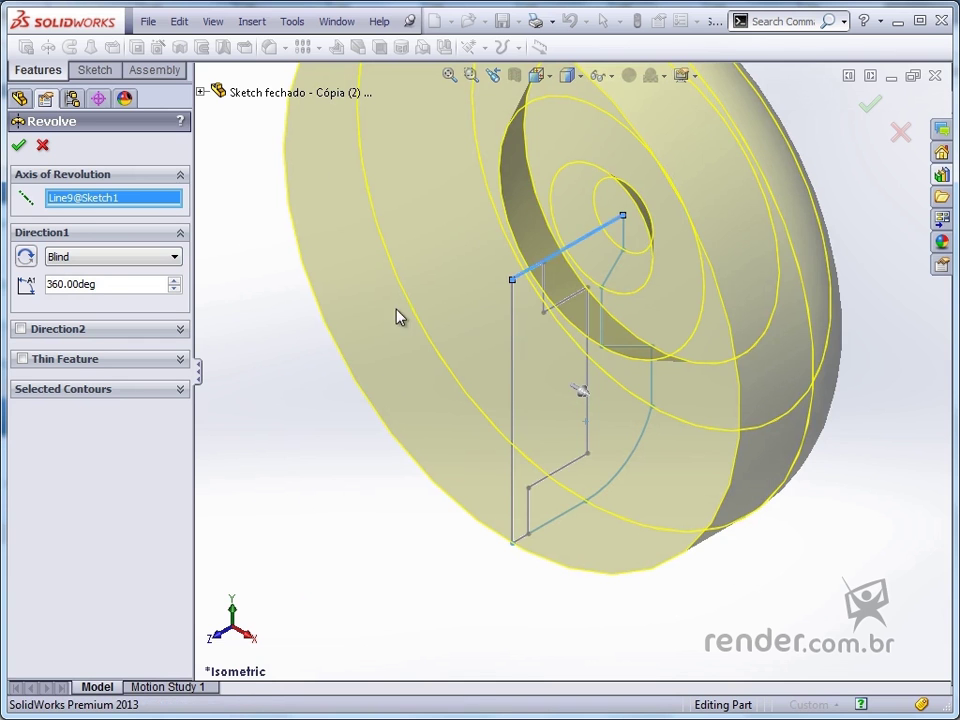
click(514, 370)
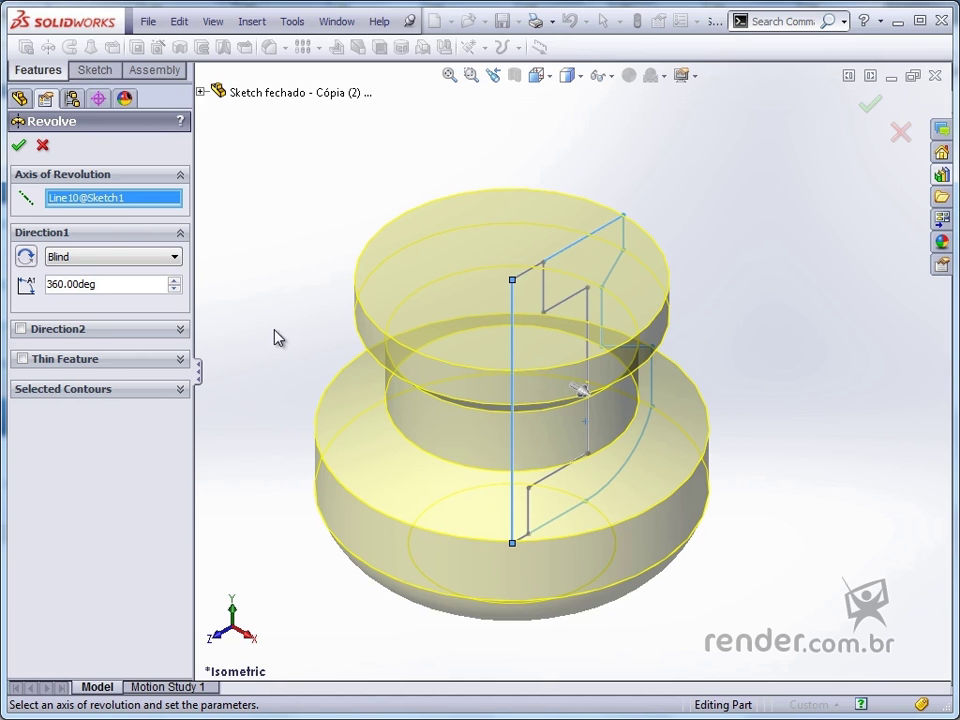
click(94, 259)
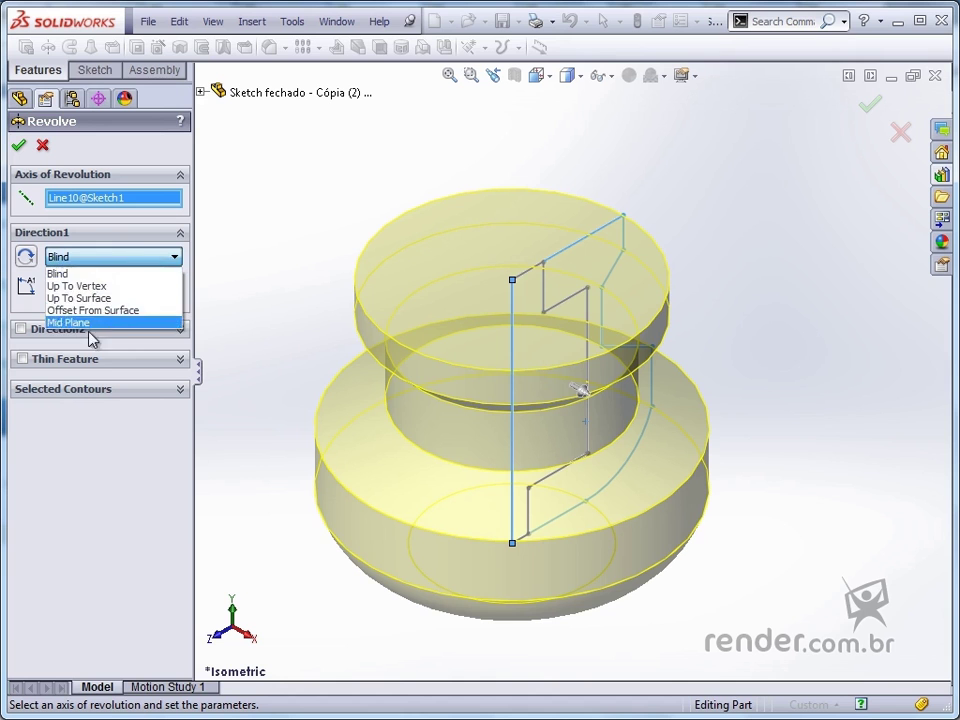
click(108, 273)
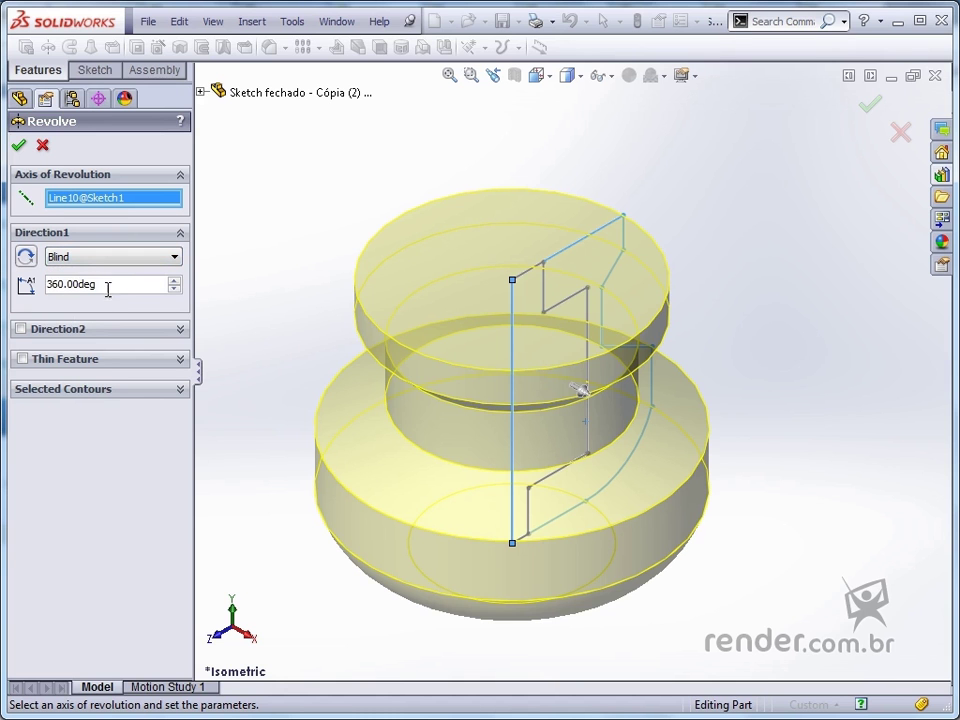
drag(96, 284, 56, 284)
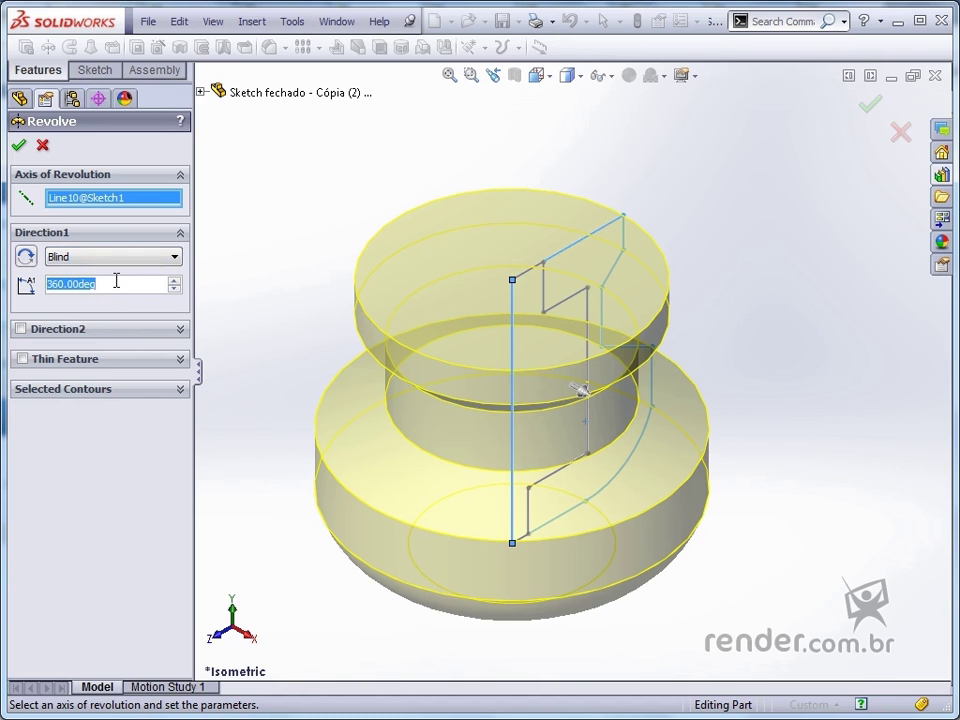
text(180)
key(Return)
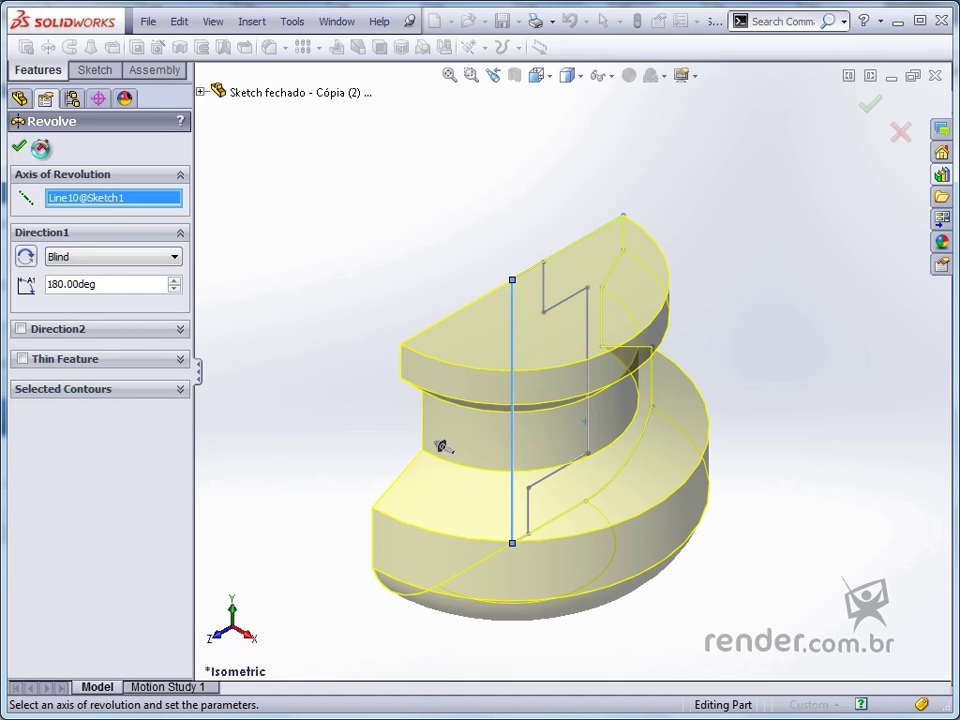
key(Return)
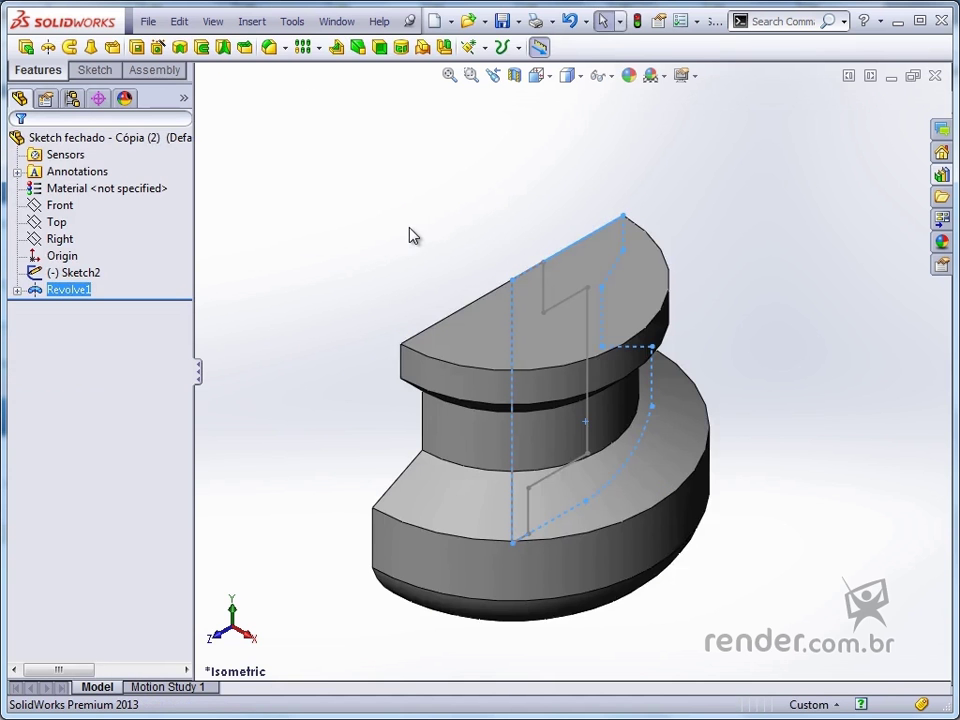
Edit Revolve1's angle to 360° for a full round solid, then view it isometrically
middle_drag(454, 259, 389, 323)
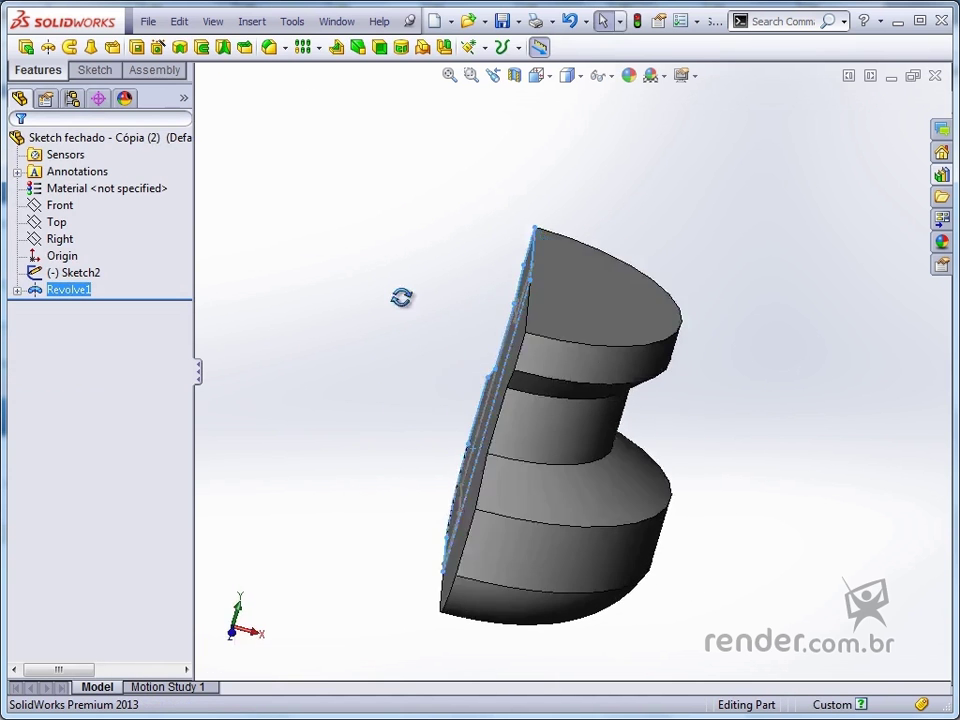
click(64, 289)
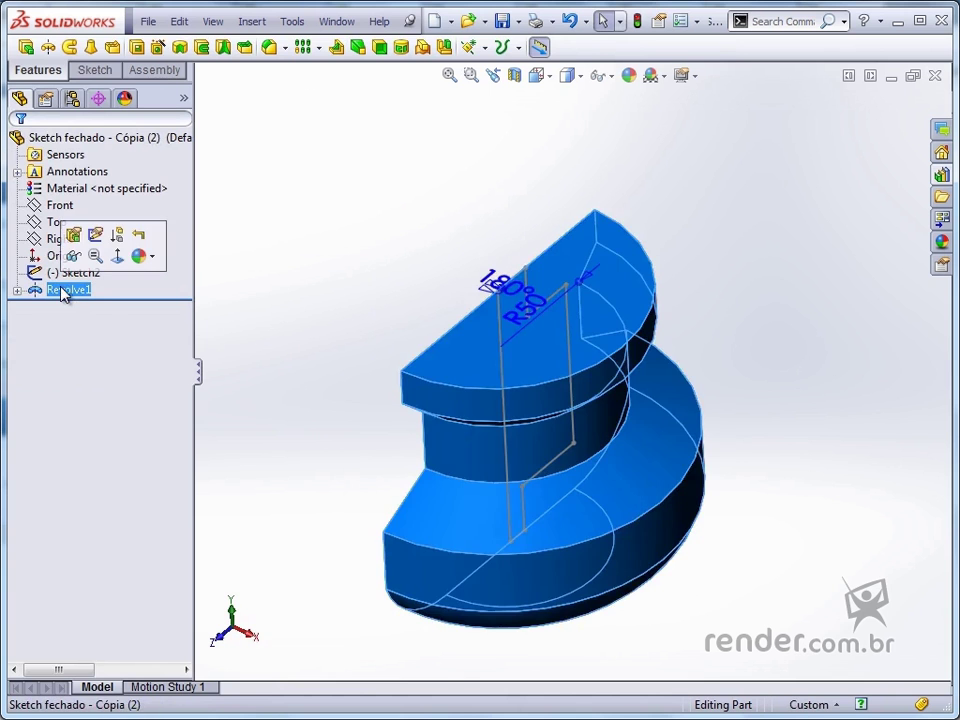
click(73, 232)
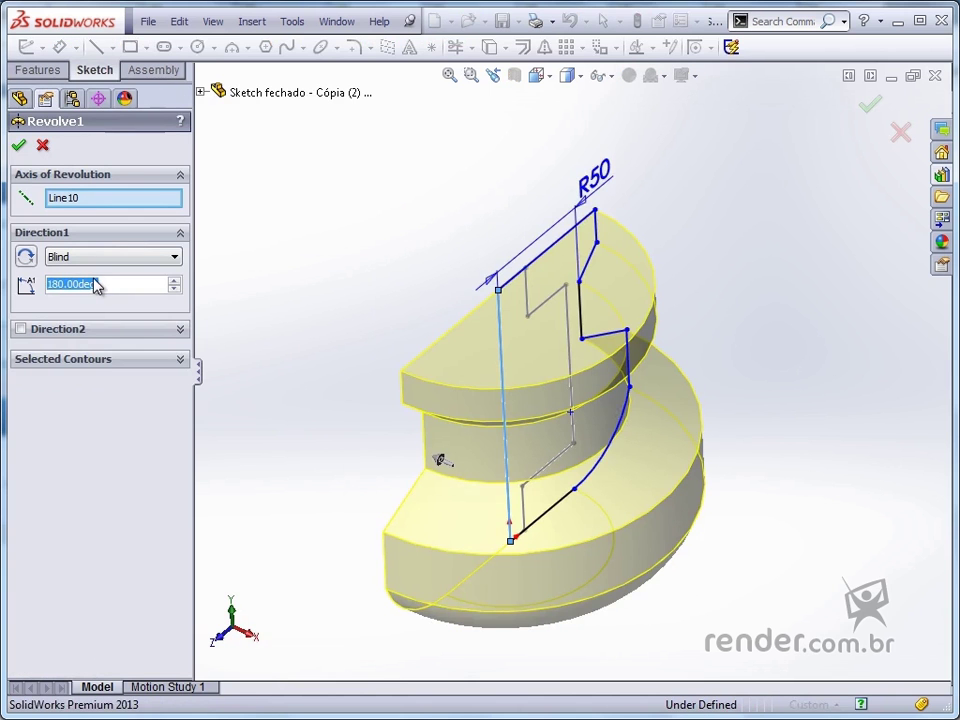
text(360)
key(Return)
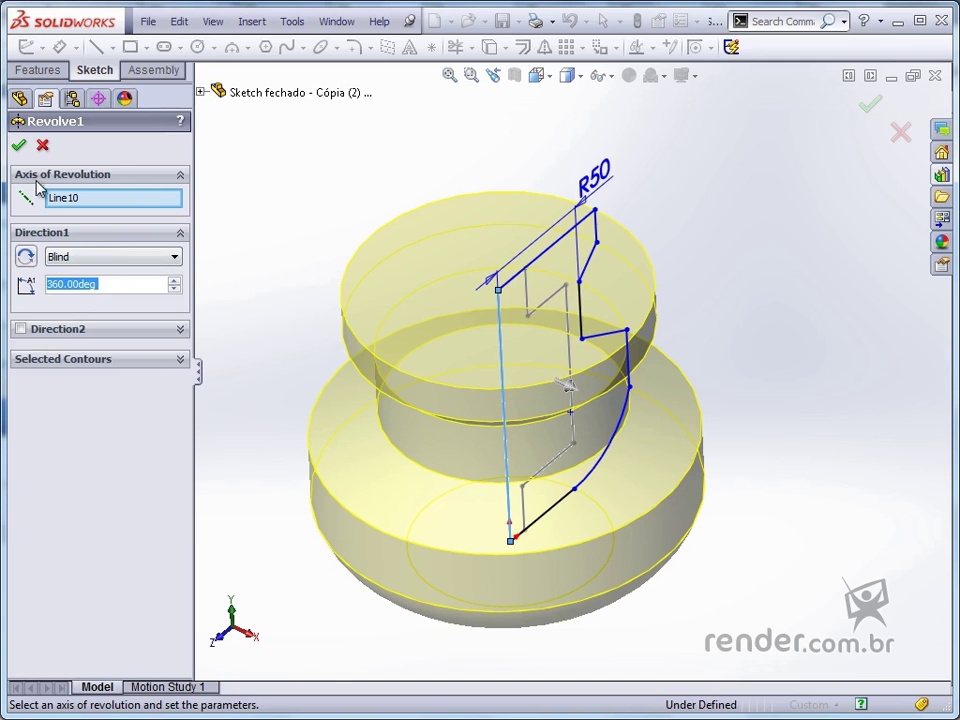
click(19, 146)
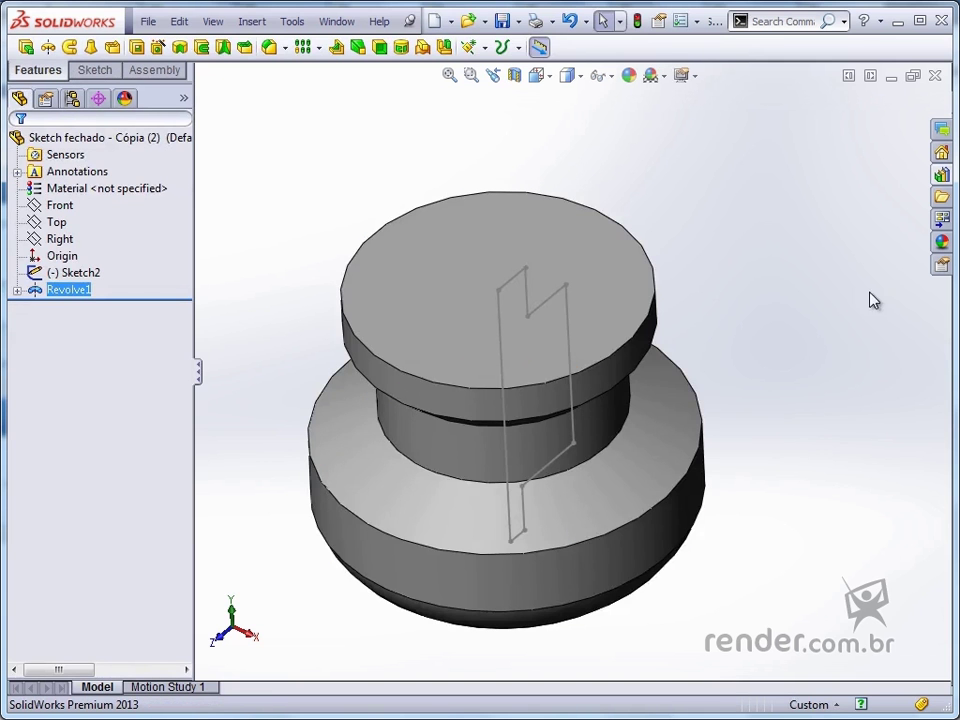
key(ctrl+7)
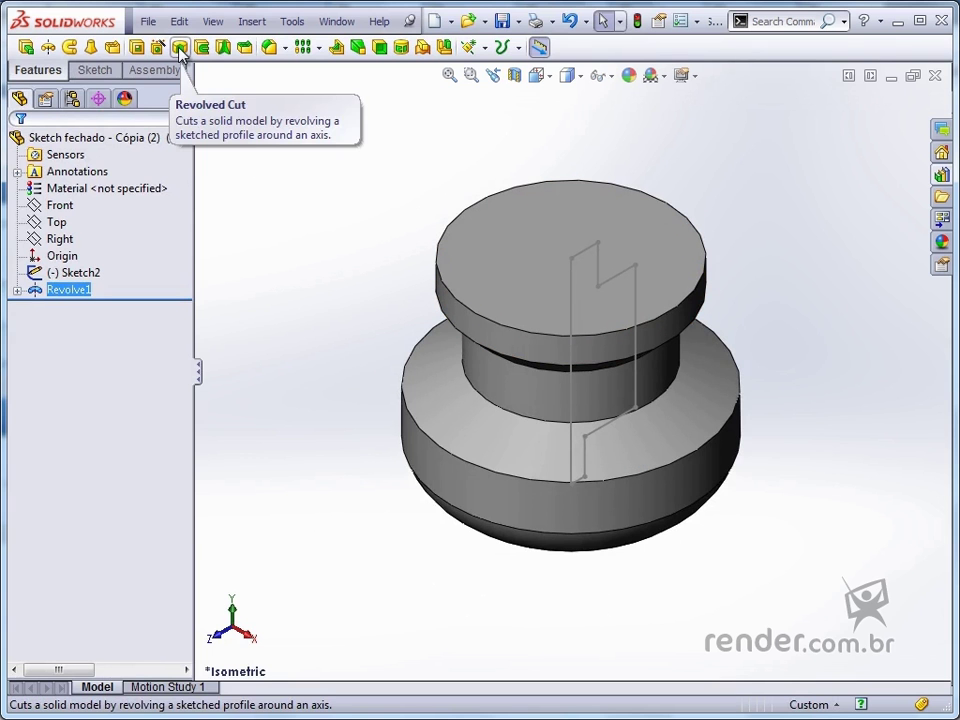
Revolve-cut Sketch2 360° about vertical Line9 to bore a central hole
click(88, 272)
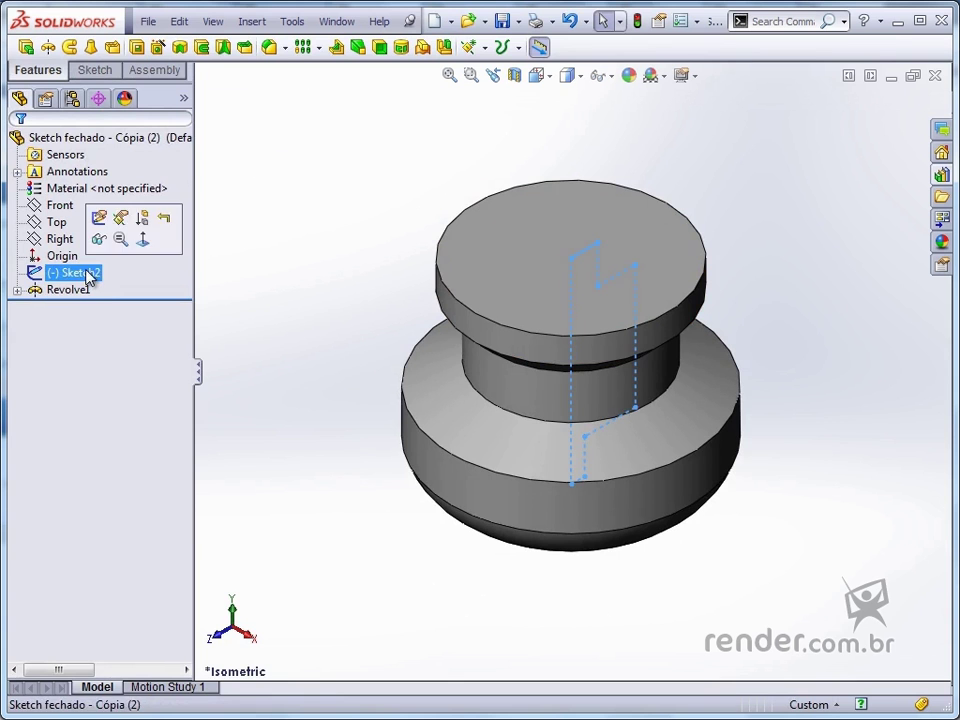
click(181, 49)
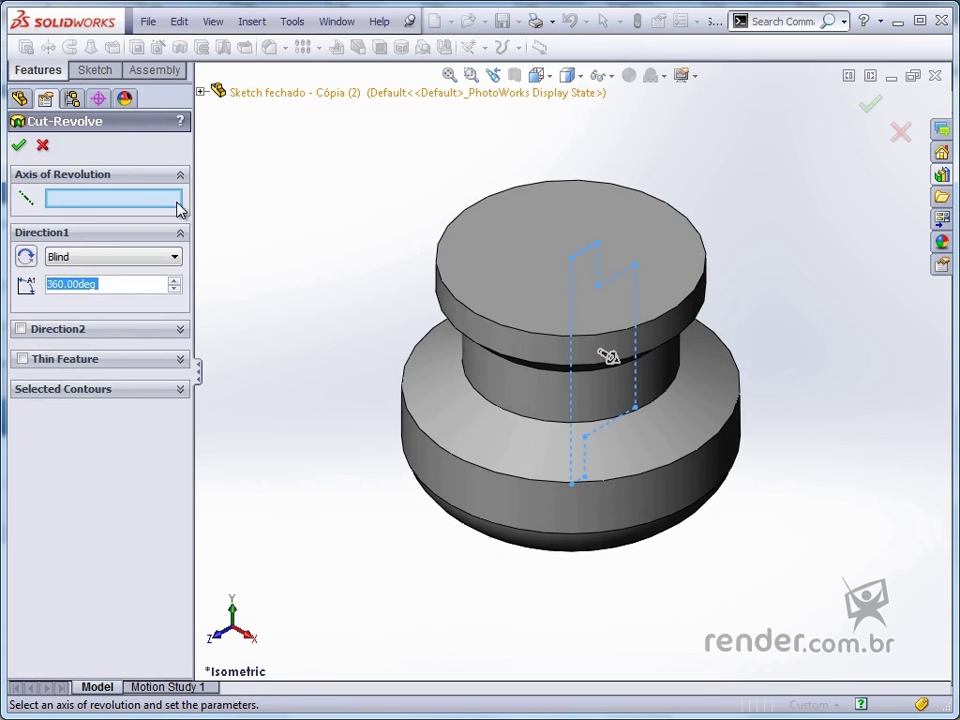
click(165, 201)
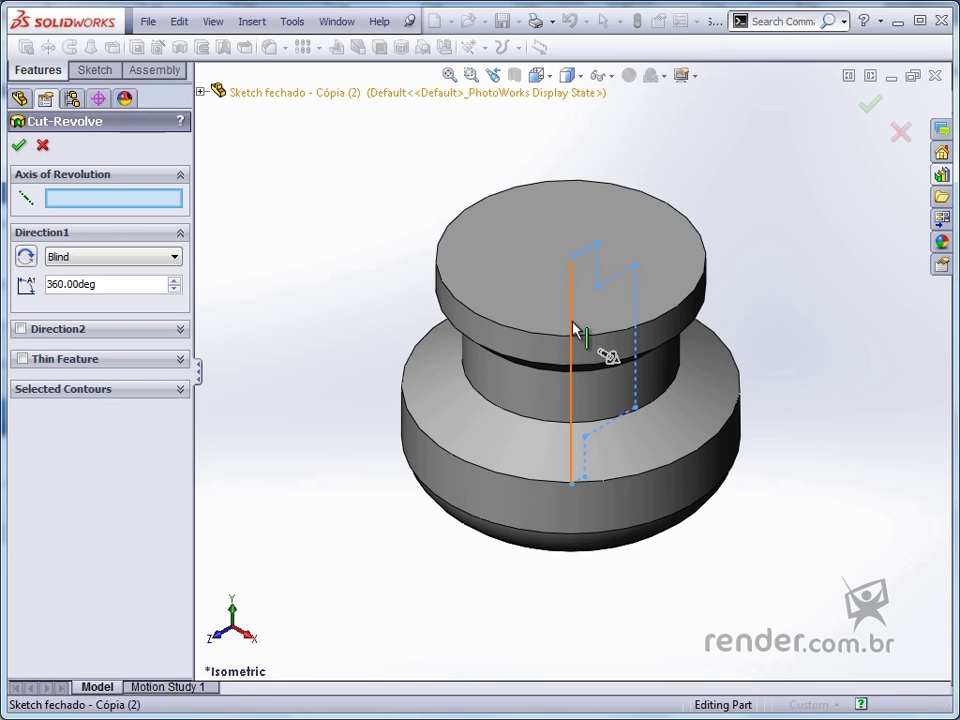
click(571, 330)
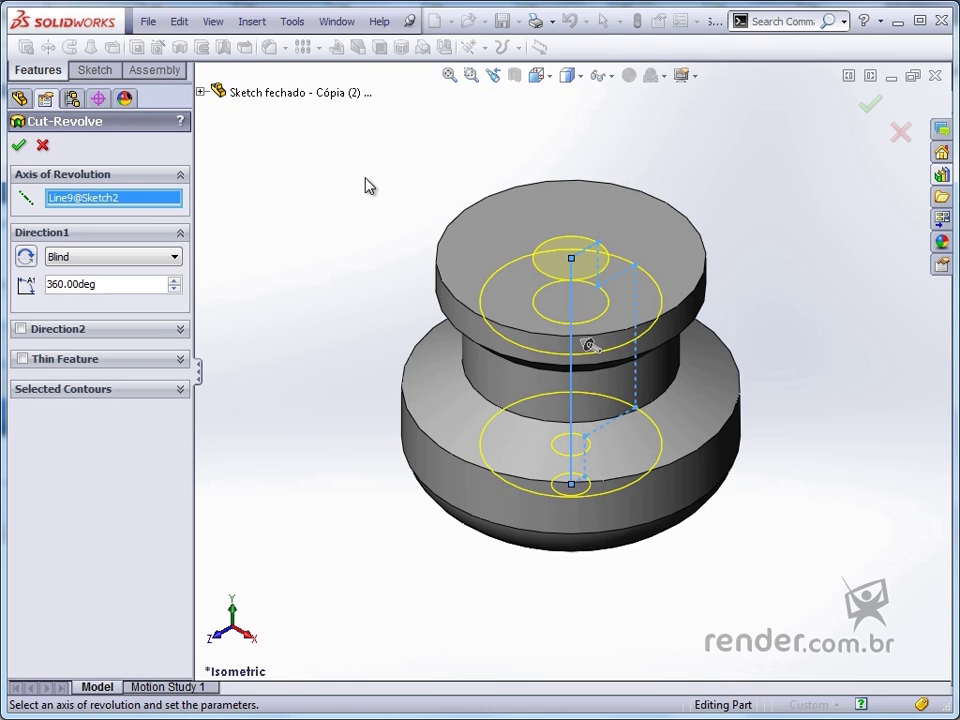
click(18, 145)
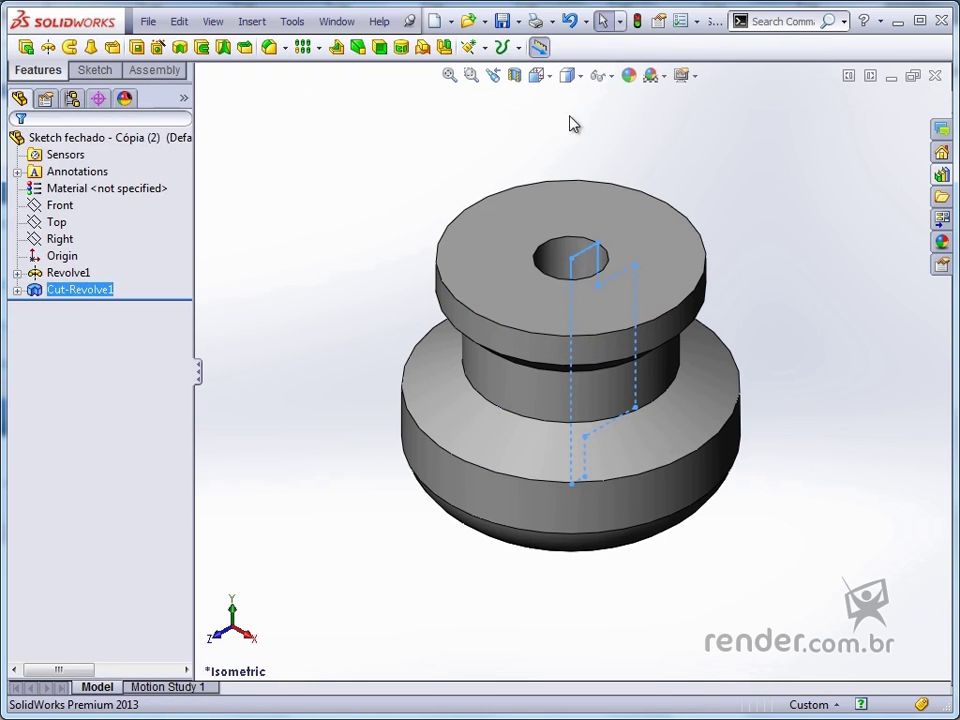
Section the part to expose the bore and display Revolve1's 360° and R50 dimensions isometrically
click(480, 111)
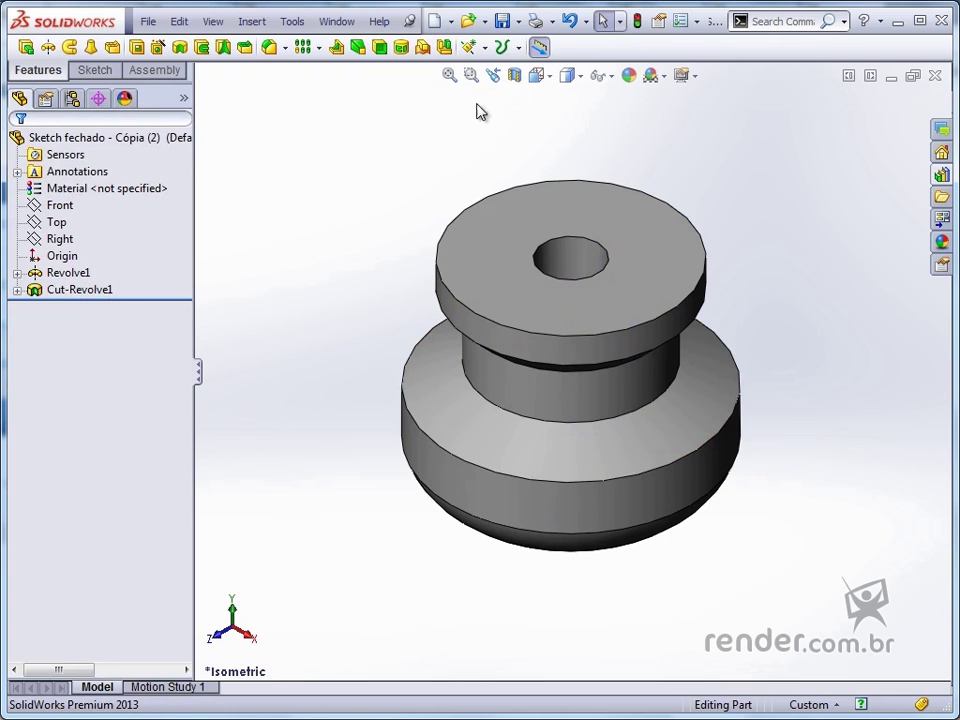
click(514, 75)
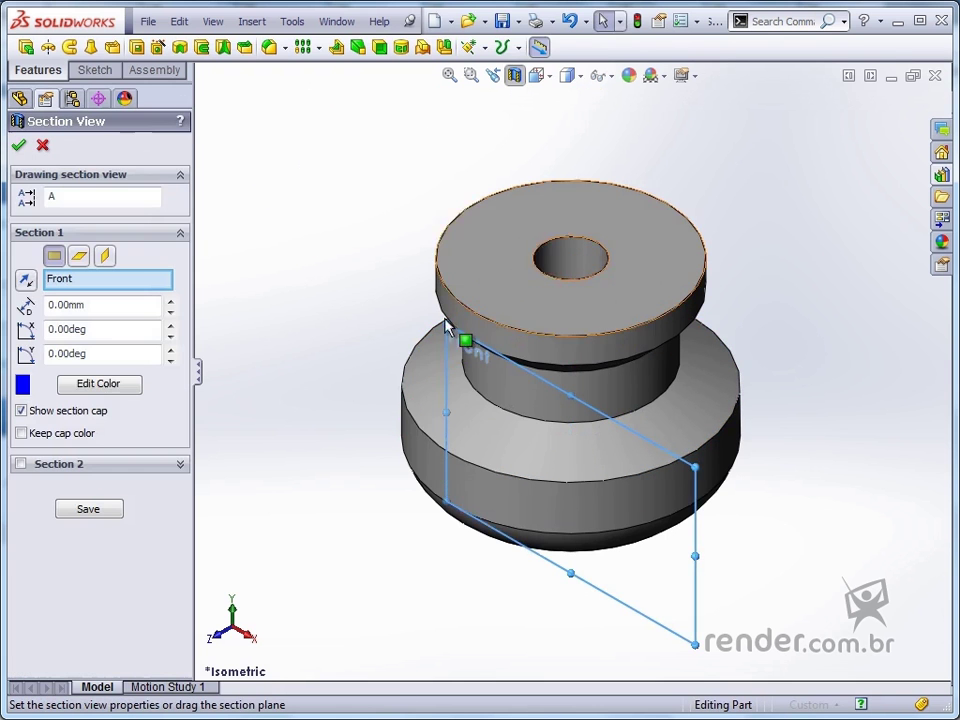
click(18, 145)
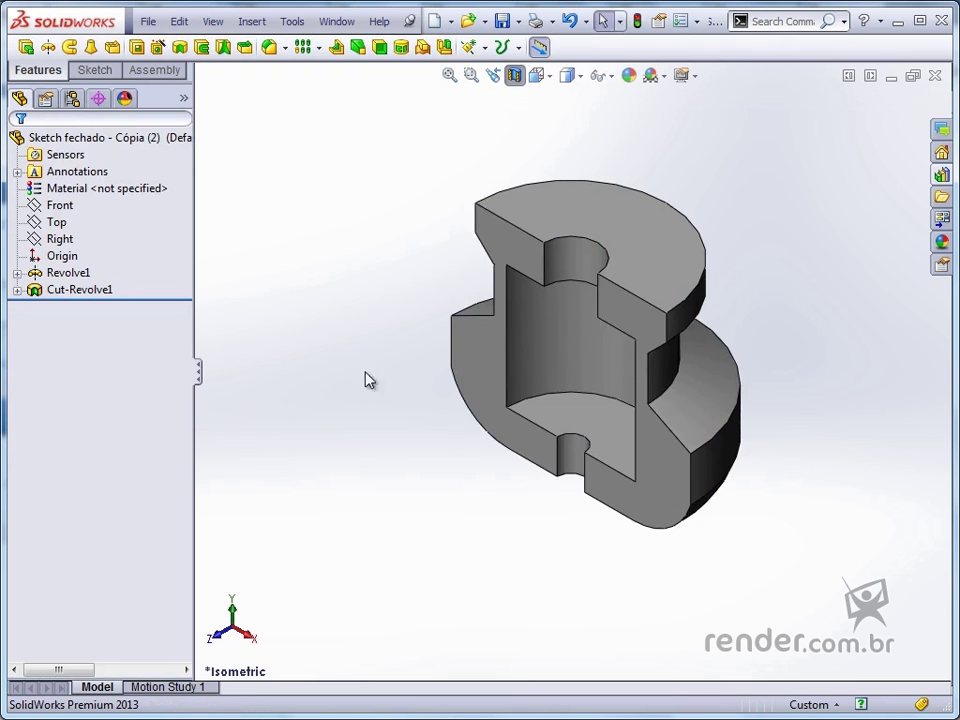
mouse_move(369, 379)
middle_down()
mouse_move(525, 339)
mouse_move(568, 350)
mouse_move(354, 332)
mouse_move(381, 424)
middle_up()
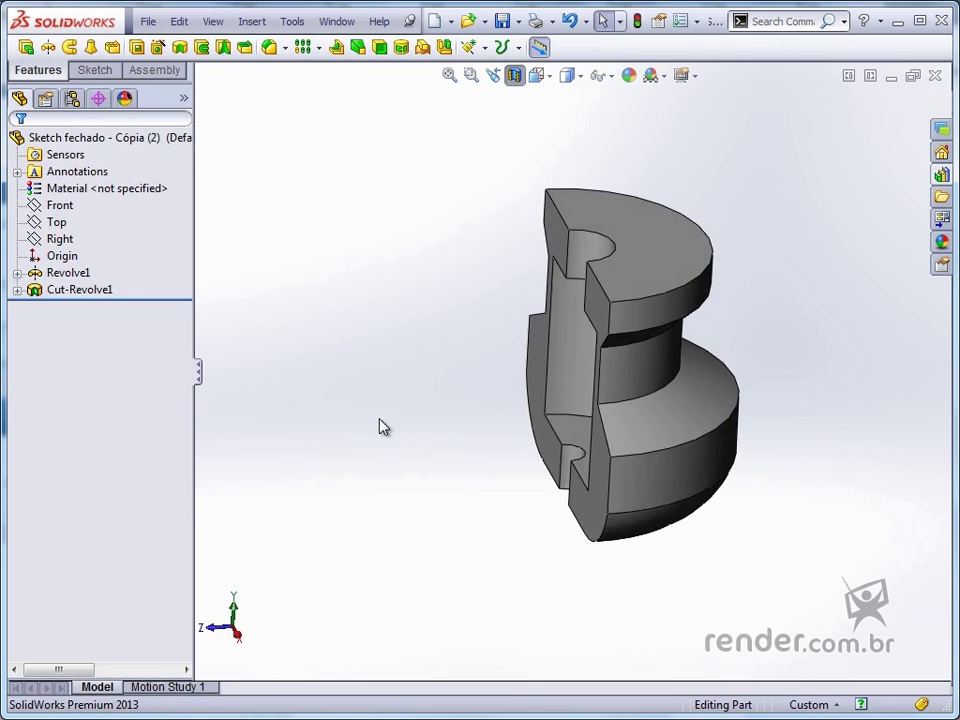
key(ctrl+7)
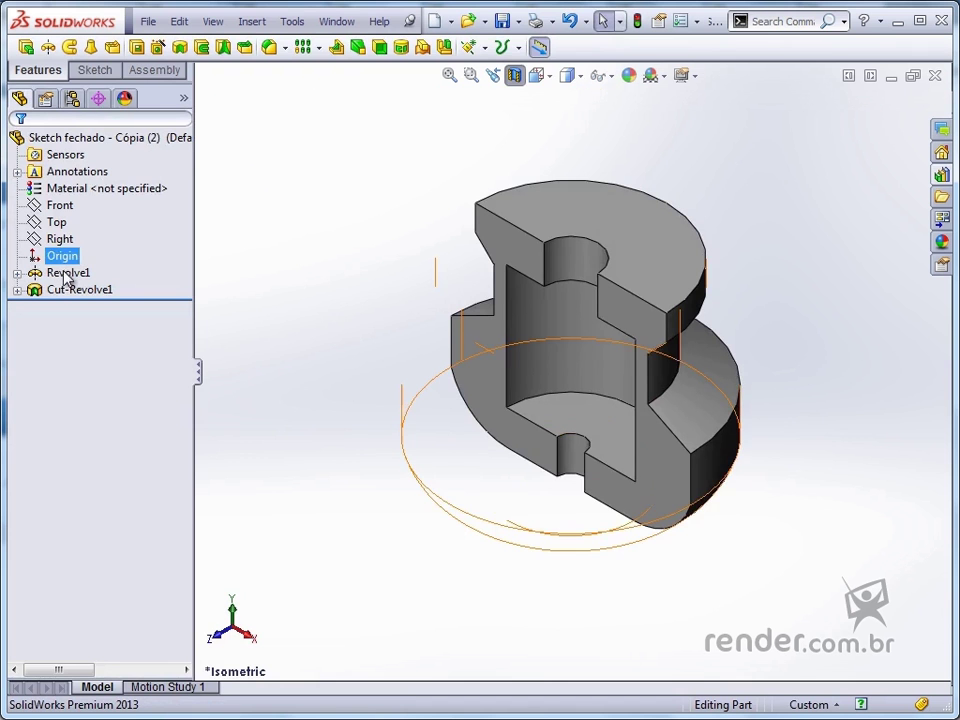
click(66, 273)
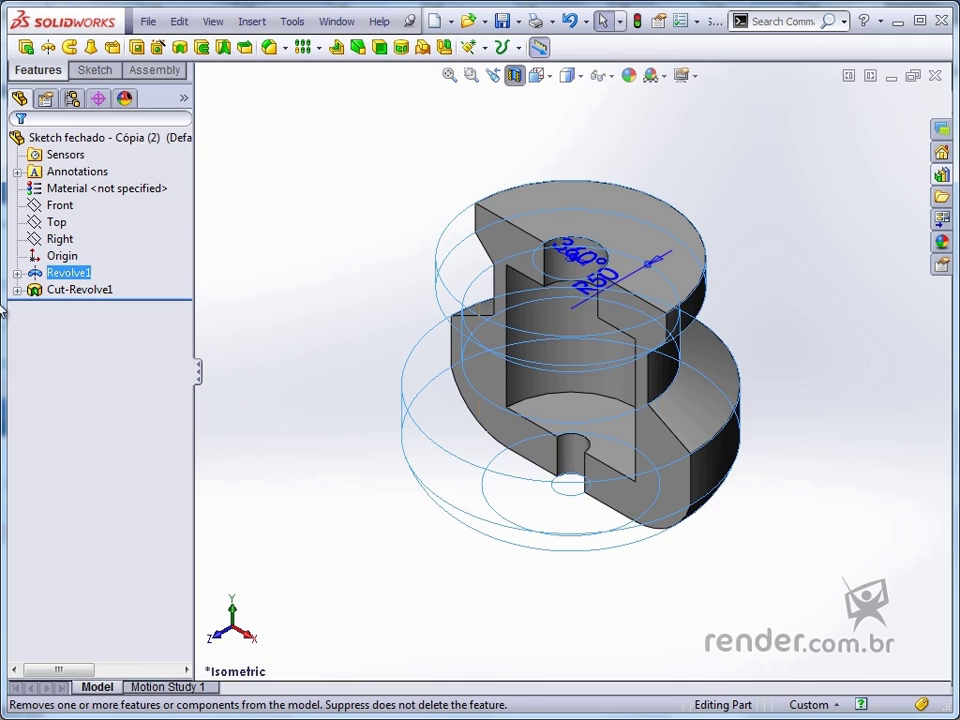
Drag Cut-Revolve1's angle handle to reduce the cut below 360°
click(88, 293)
scroll(520, 274, down, 2)
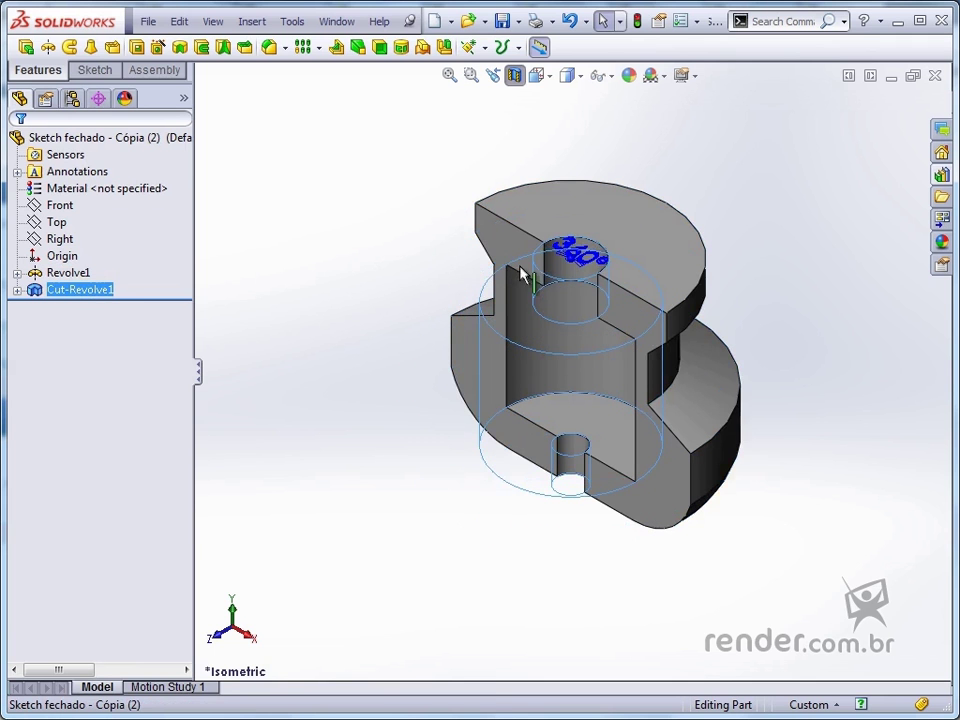
scroll(595, 240, down, 2)
scroll(561, 274, down, 2)
scroll(568, 287, down, 2)
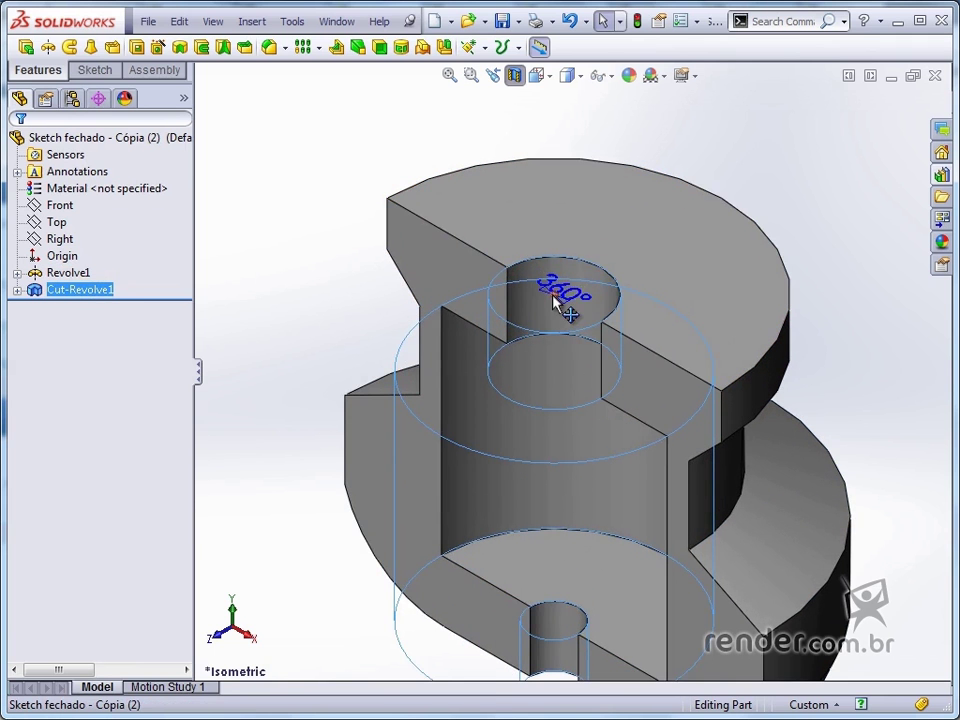
drag(574, 313, 551, 316)
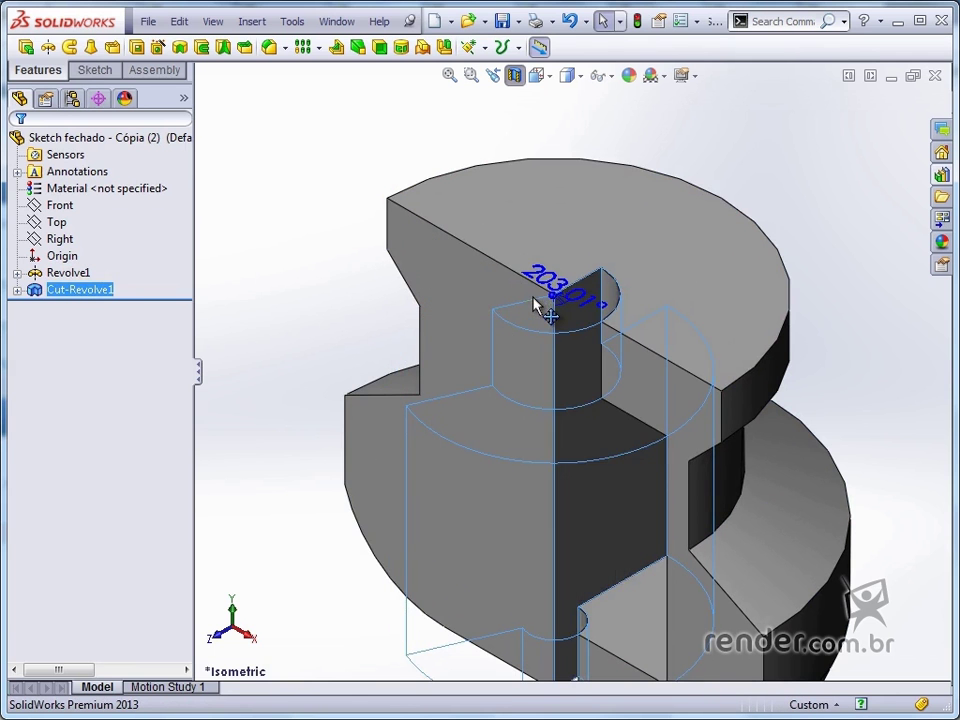
Turn off the section view and zoom to fit the whole part
click(514, 77)
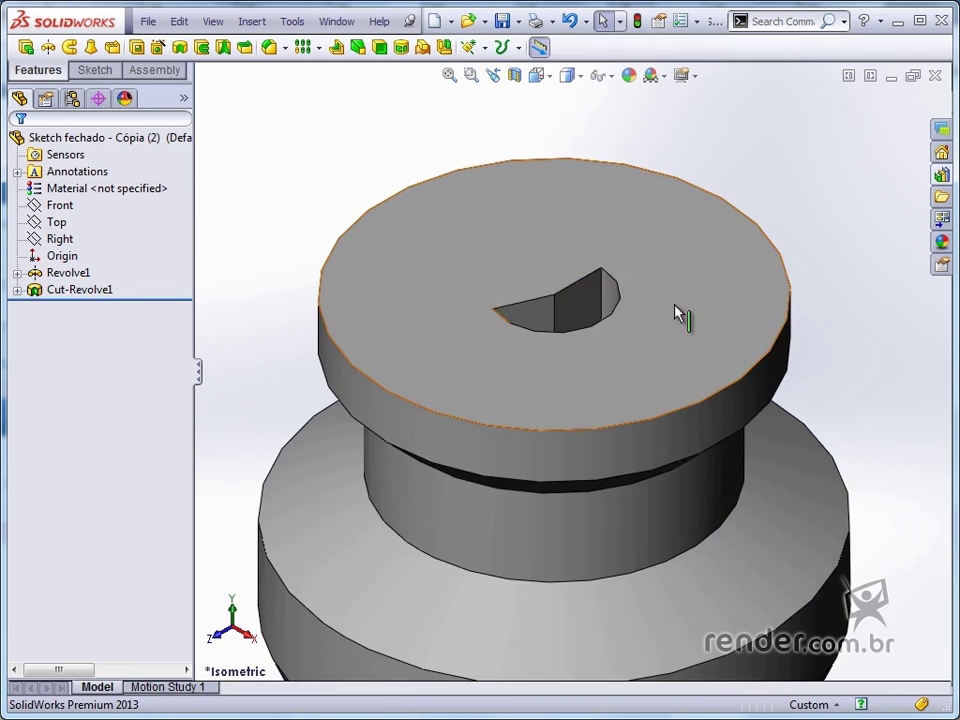
key(f)
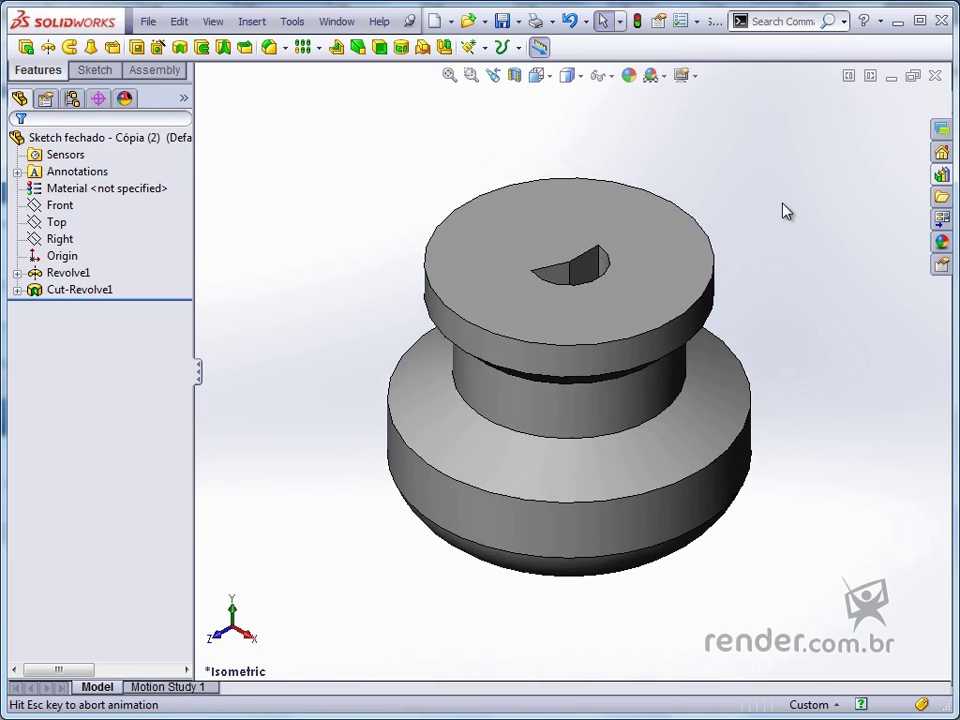
click(322, 22)
Switch to 'Sketch aberto - Cópia (2)' and preview its Sketch1 and Sketch2 profiles
click(405, 207)
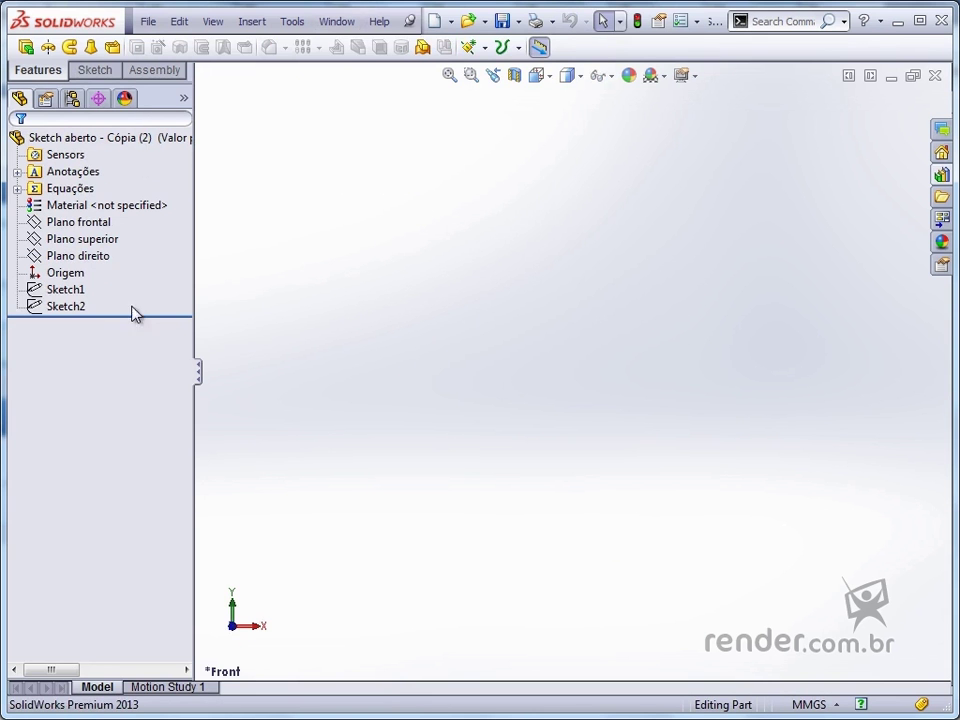
click(66, 291)
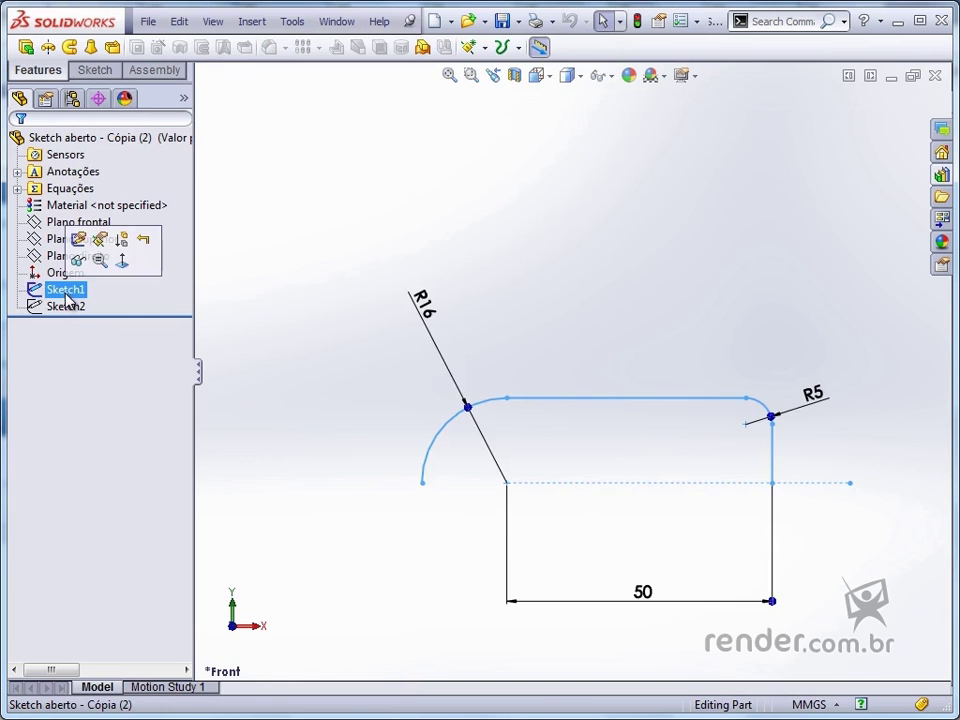
click(66, 306)
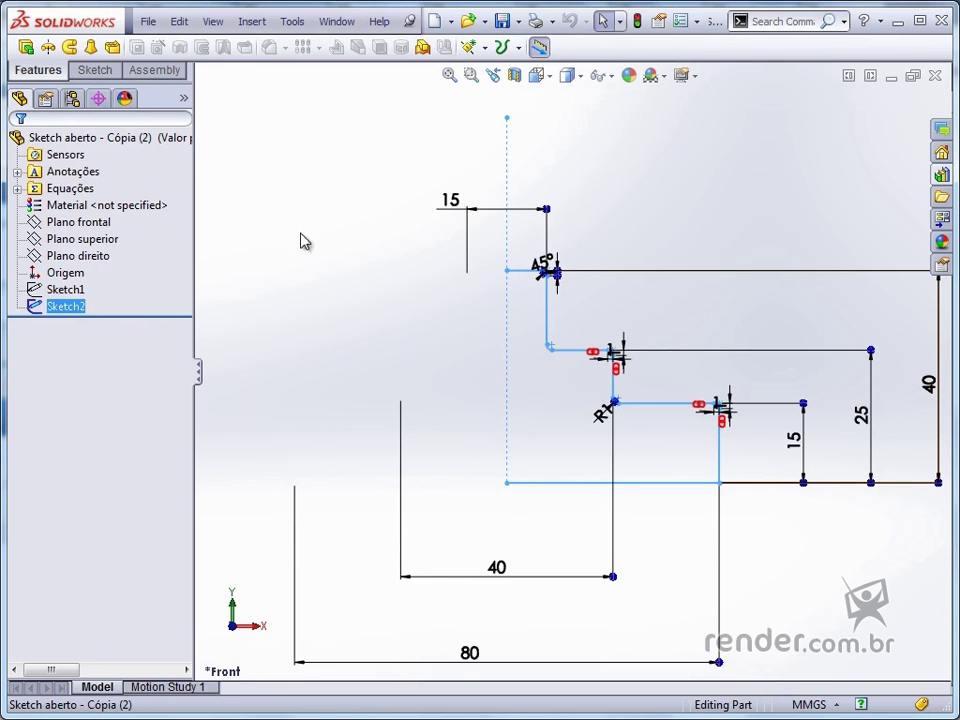
Start revolving Sketch2, answering Não to the prompt to auto-close the open sketch
click(48, 48)
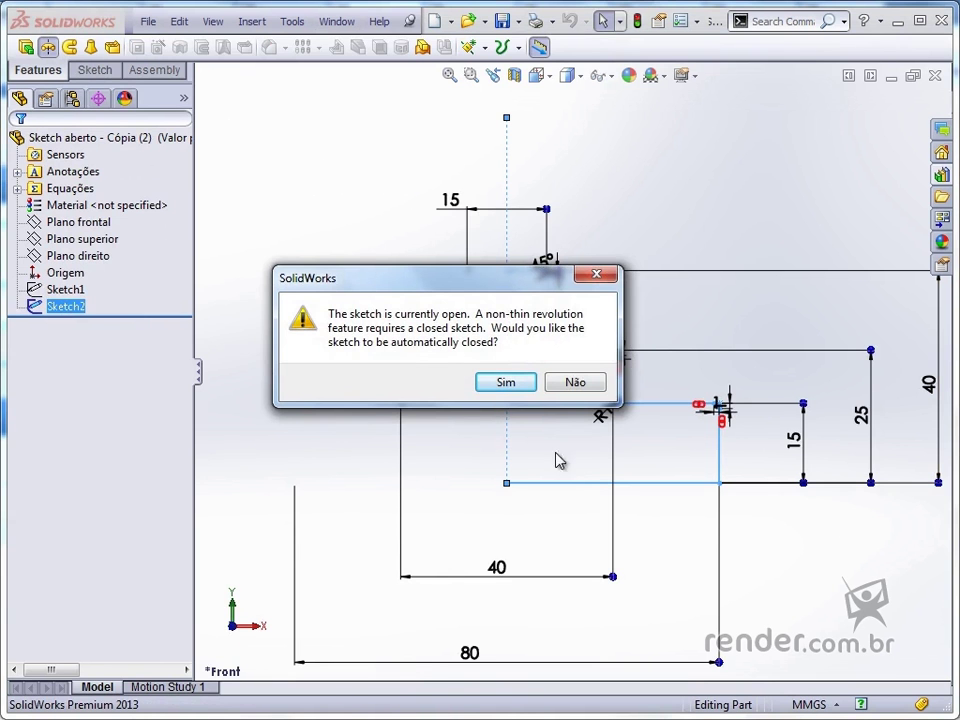
drag(499, 284, 421, 148)
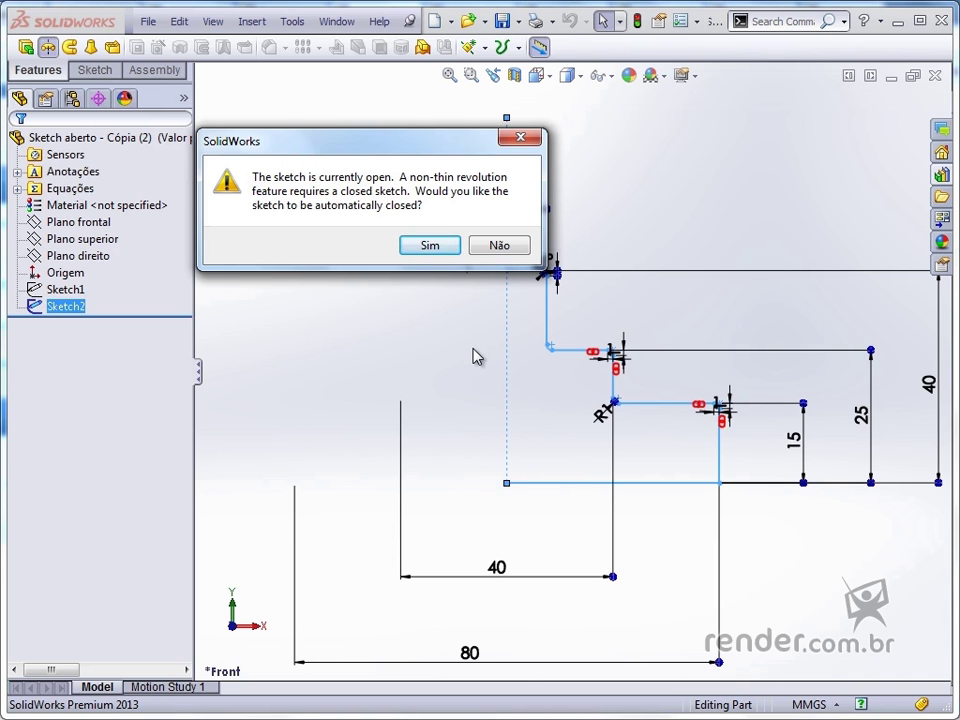
click(496, 249)
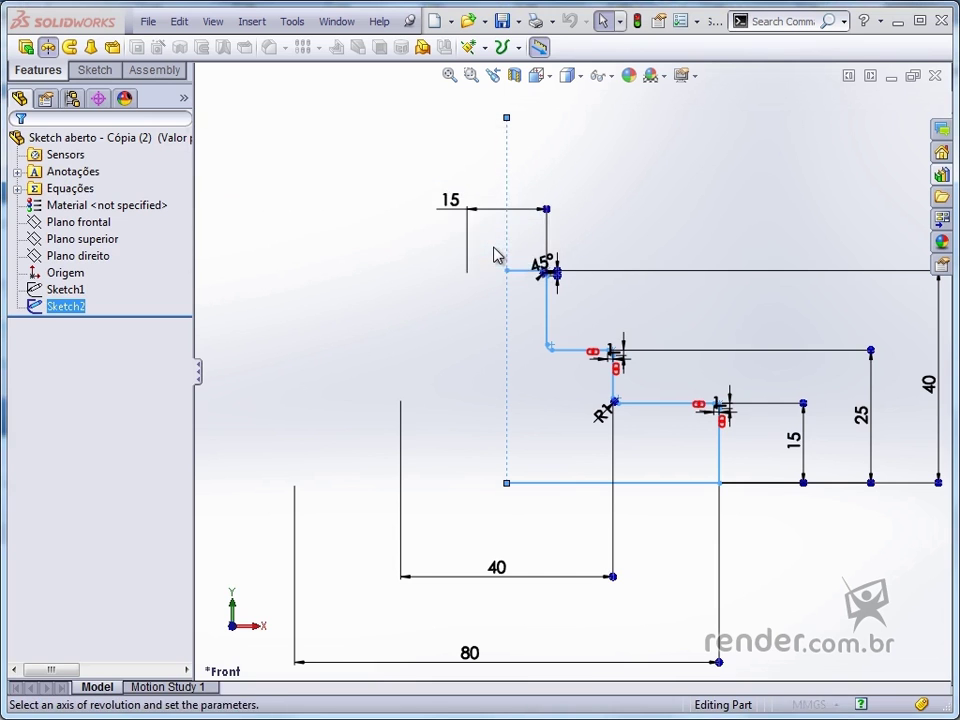
Revolve Sketch2 360° about the vertical centerline as a 1.00 mm thin-walled feature
click(507, 257)
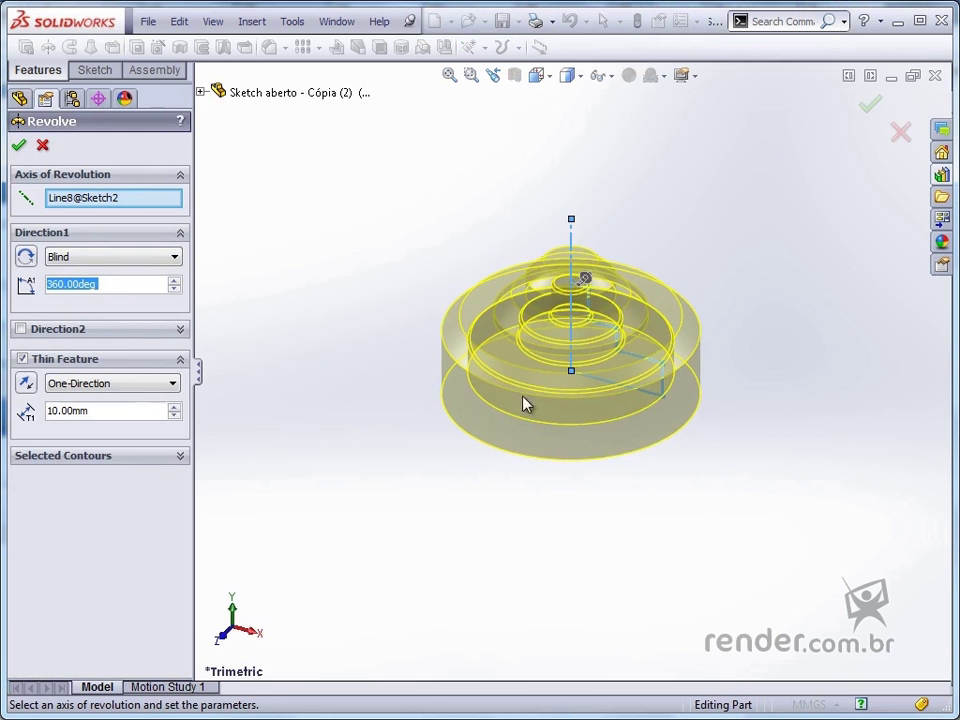
scroll(555, 292, down, 2)
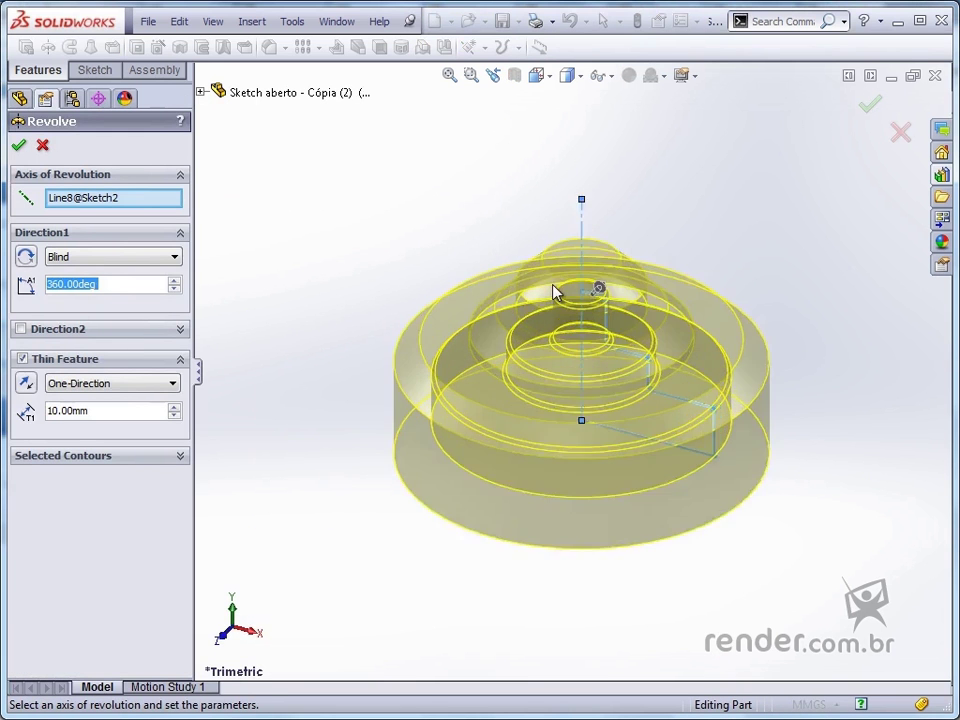
scroll(552, 295, down, 2)
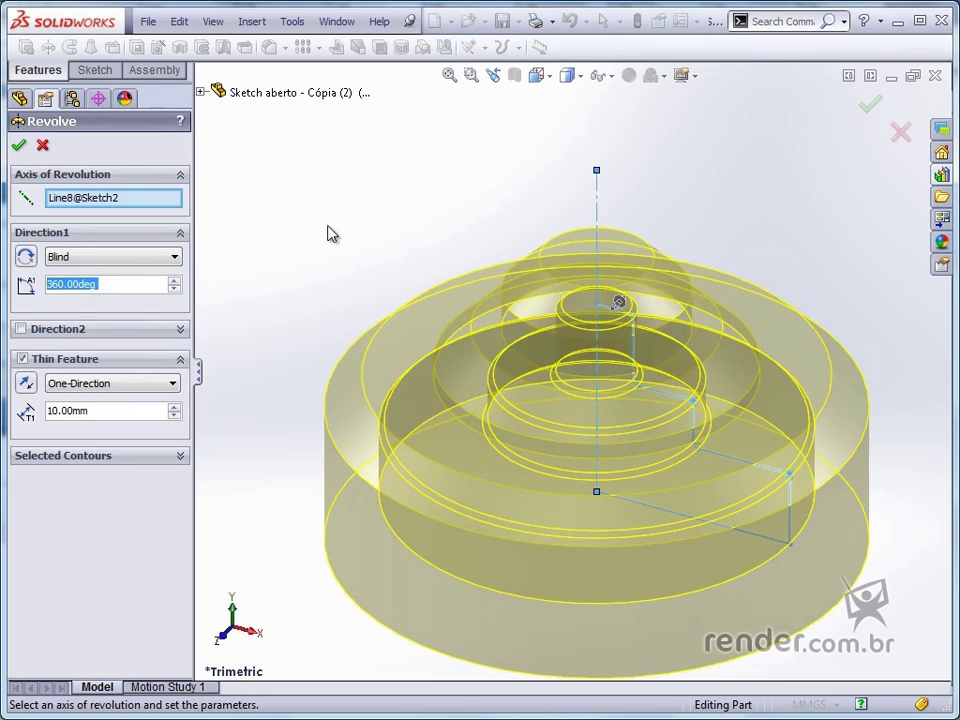
mouse_move(330, 233)
middle_down()
mouse_move(466, 276)
mouse_move(435, 347)
middle_up()
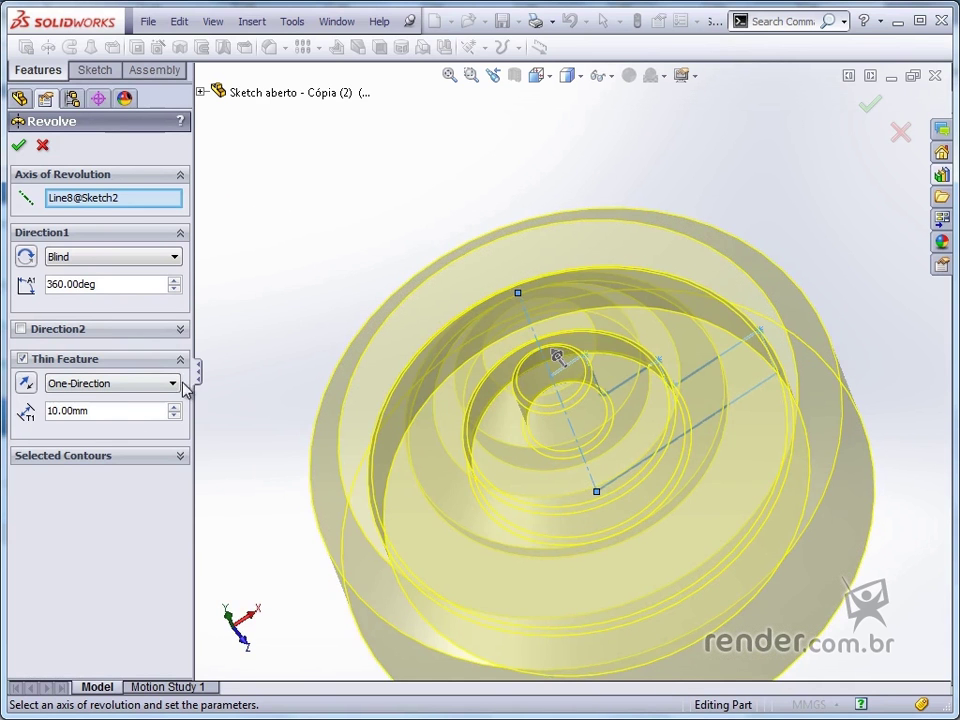
drag(90, 410, 22, 410)
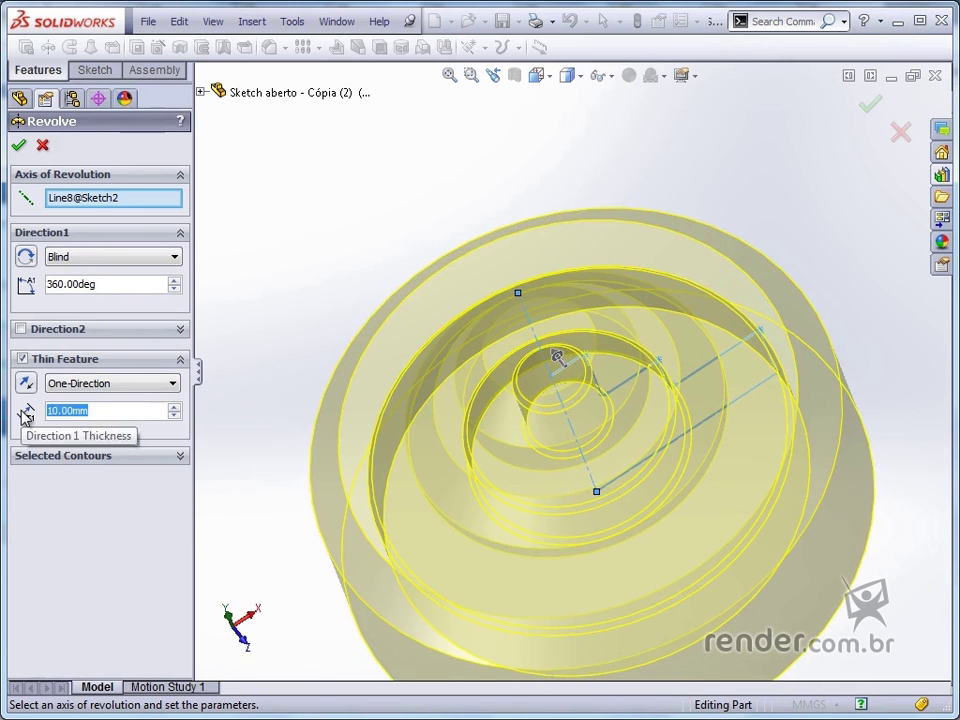
text(1)
key(Return)
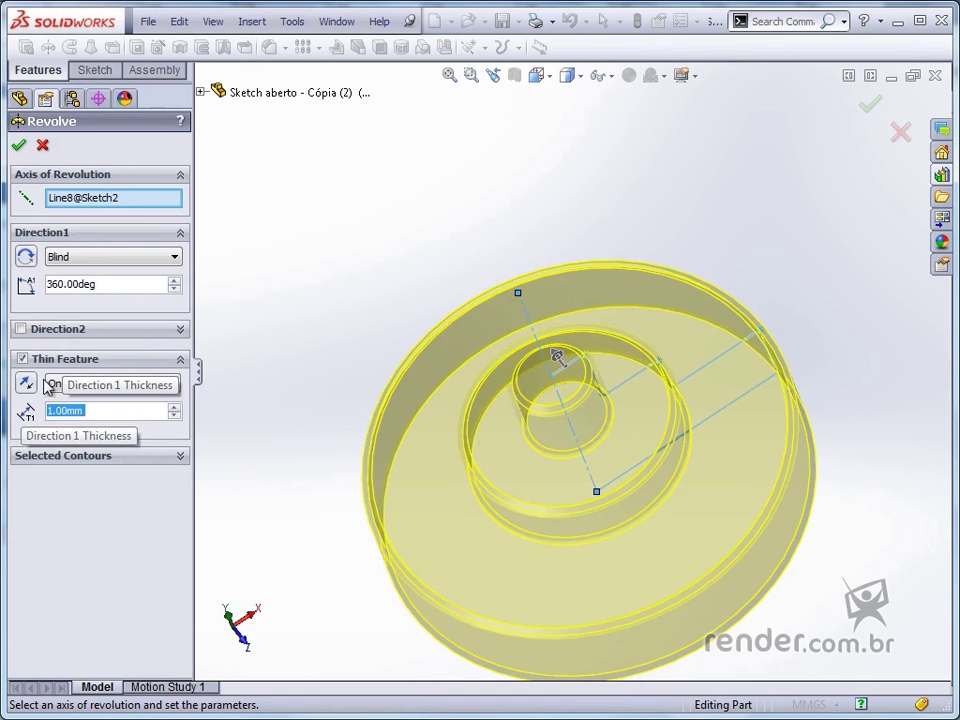
click(18, 145)
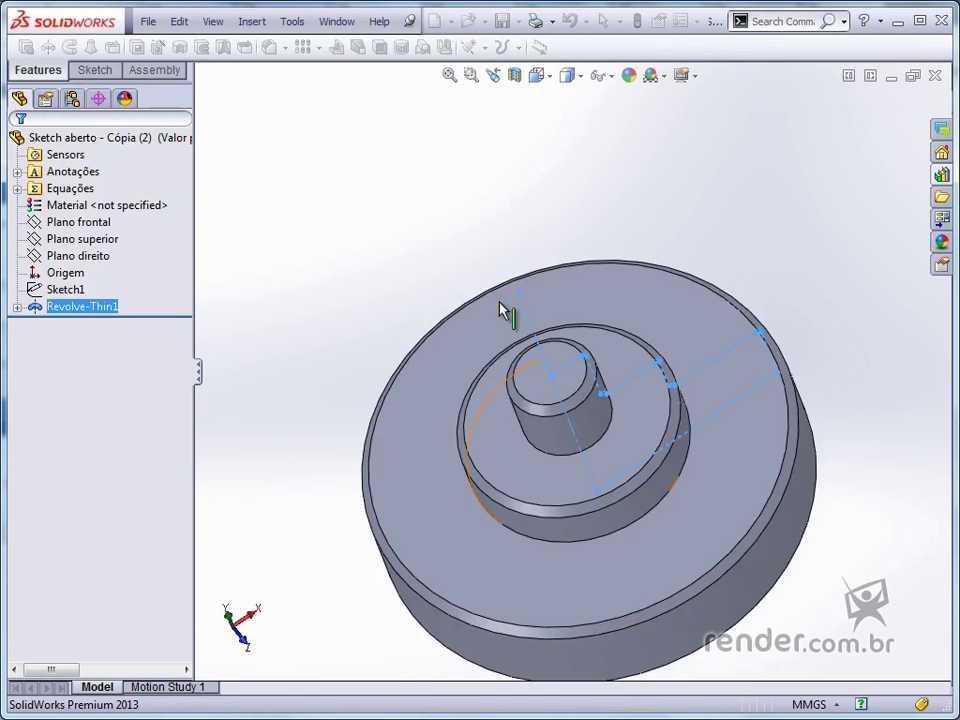
Section the thin shell in half and view its hollow stepped interior isometrically
middle_drag(480, 306, 558, 310)
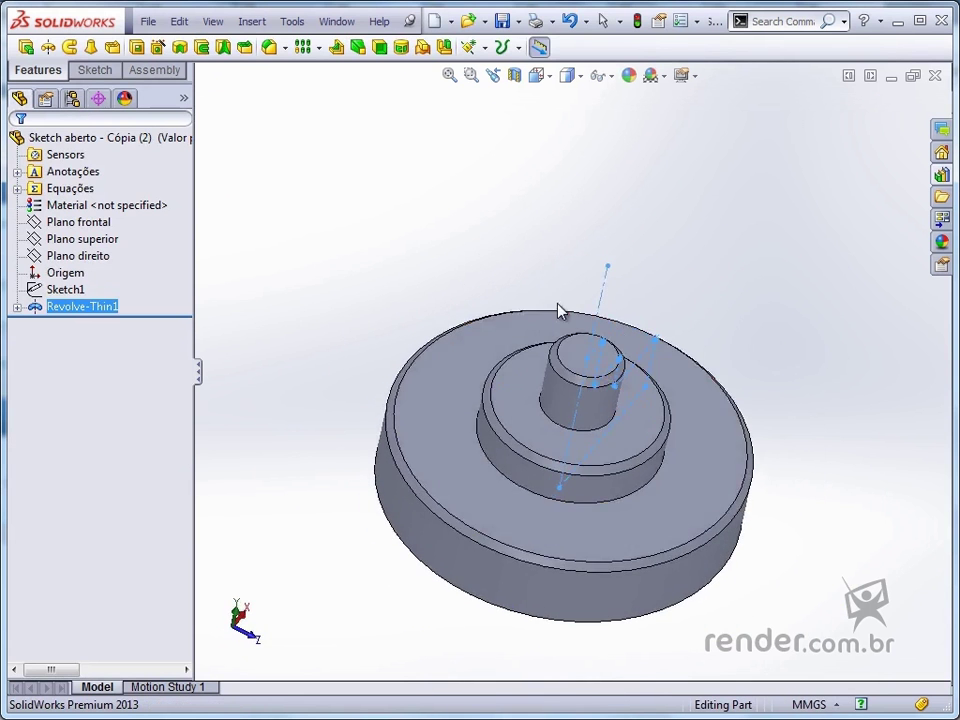
click(515, 76)
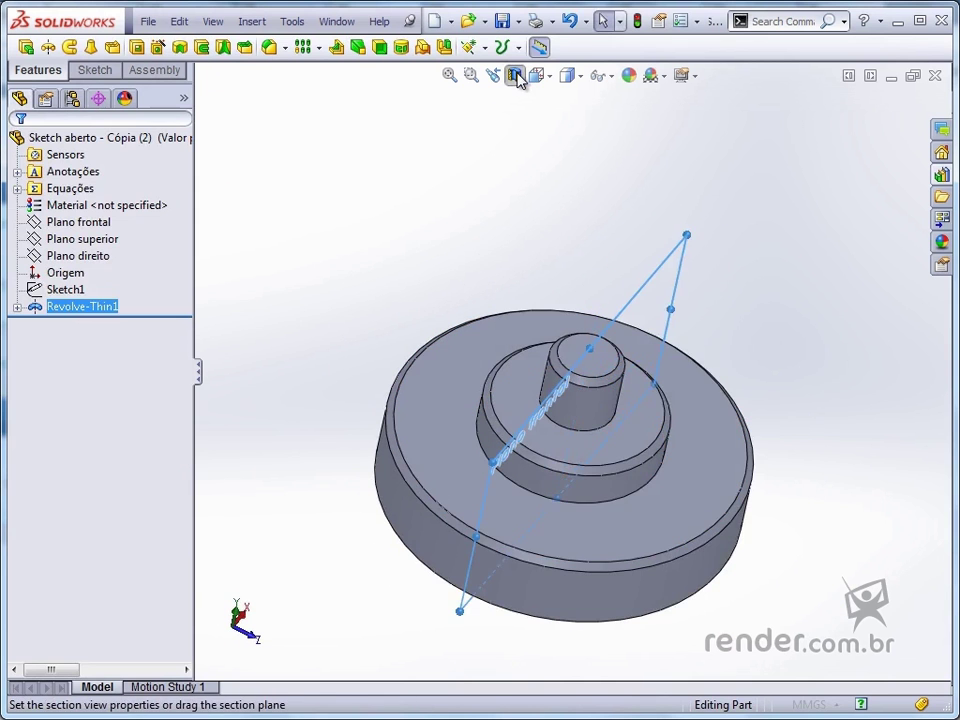
click(19, 146)
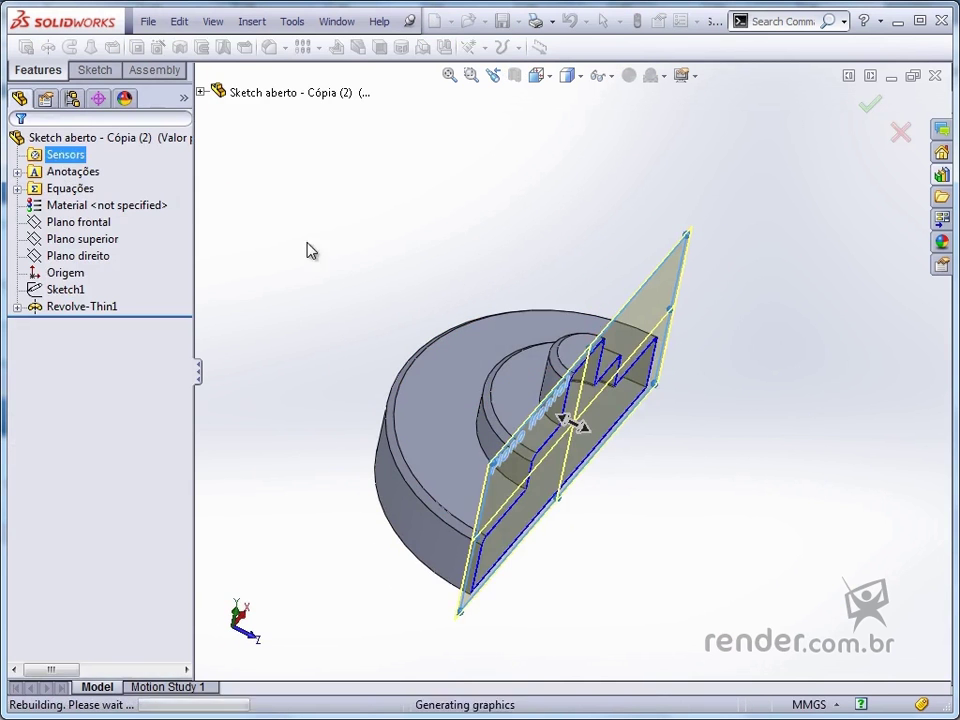
mouse_move(799, 450)
middle_down()
mouse_move(686, 343)
mouse_move(617, 504)
mouse_move(604, 457)
mouse_move(686, 339)
mouse_move(420, 422)
middle_up()
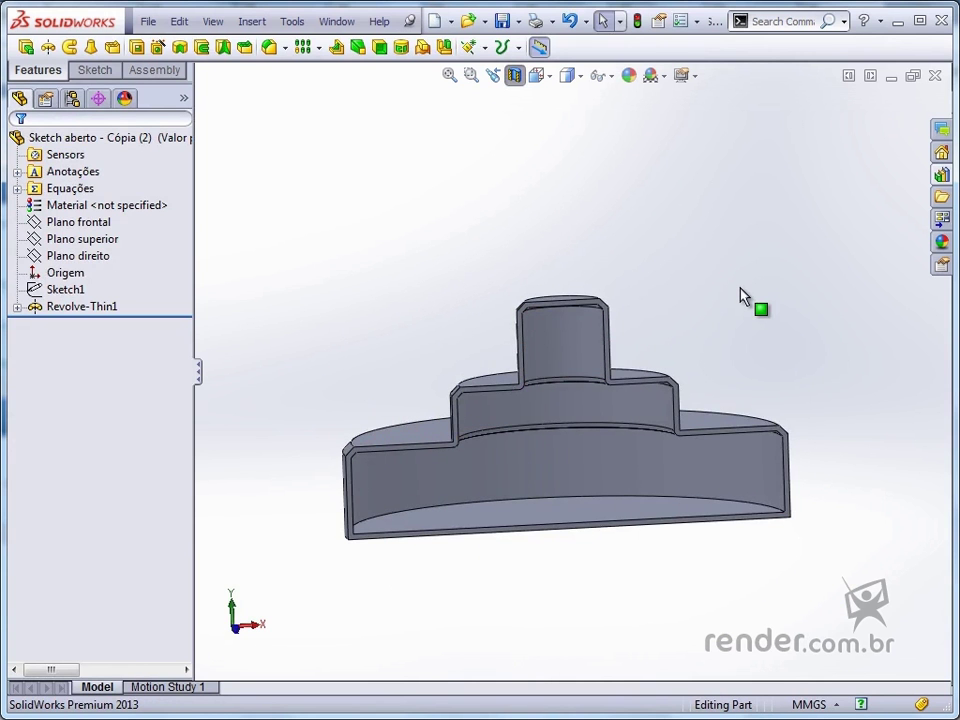
key(ctrl+7)
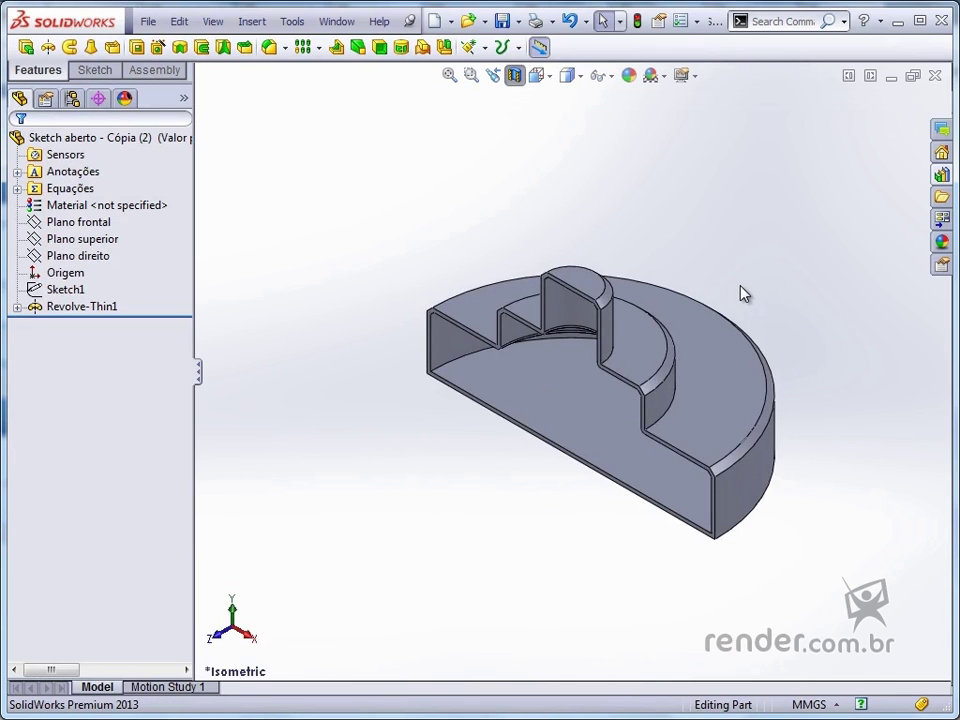